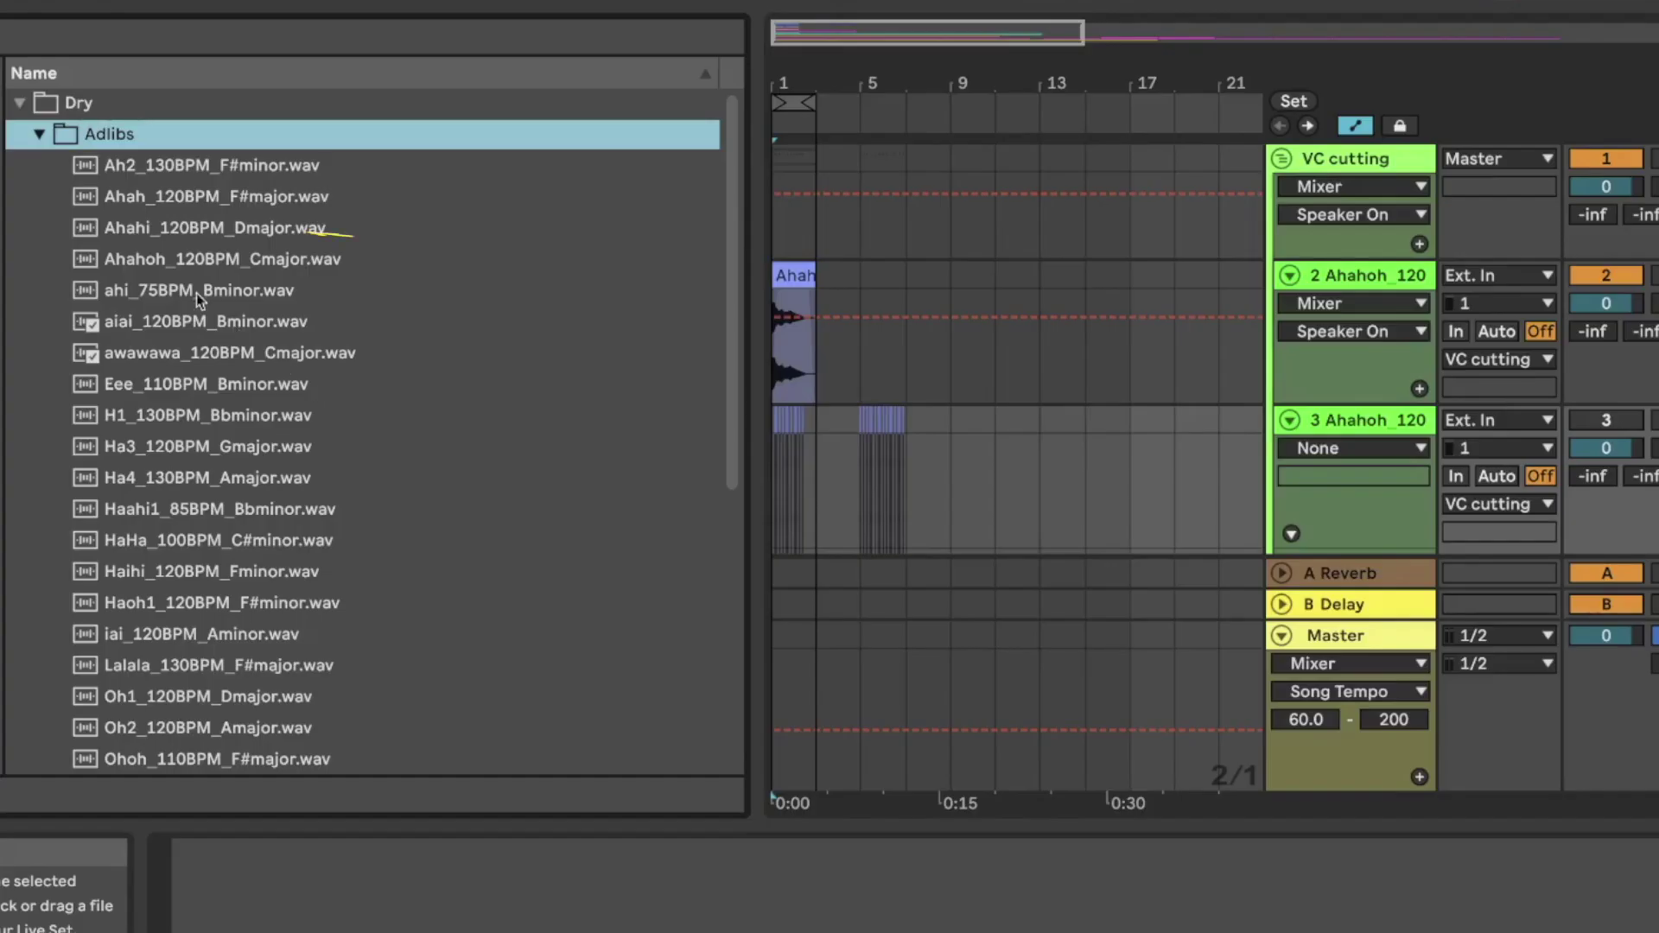
Step: Preview the Ahahoh_120BPM_Cmajor vocal from the Dry Adlibs folder
click(171, 258)
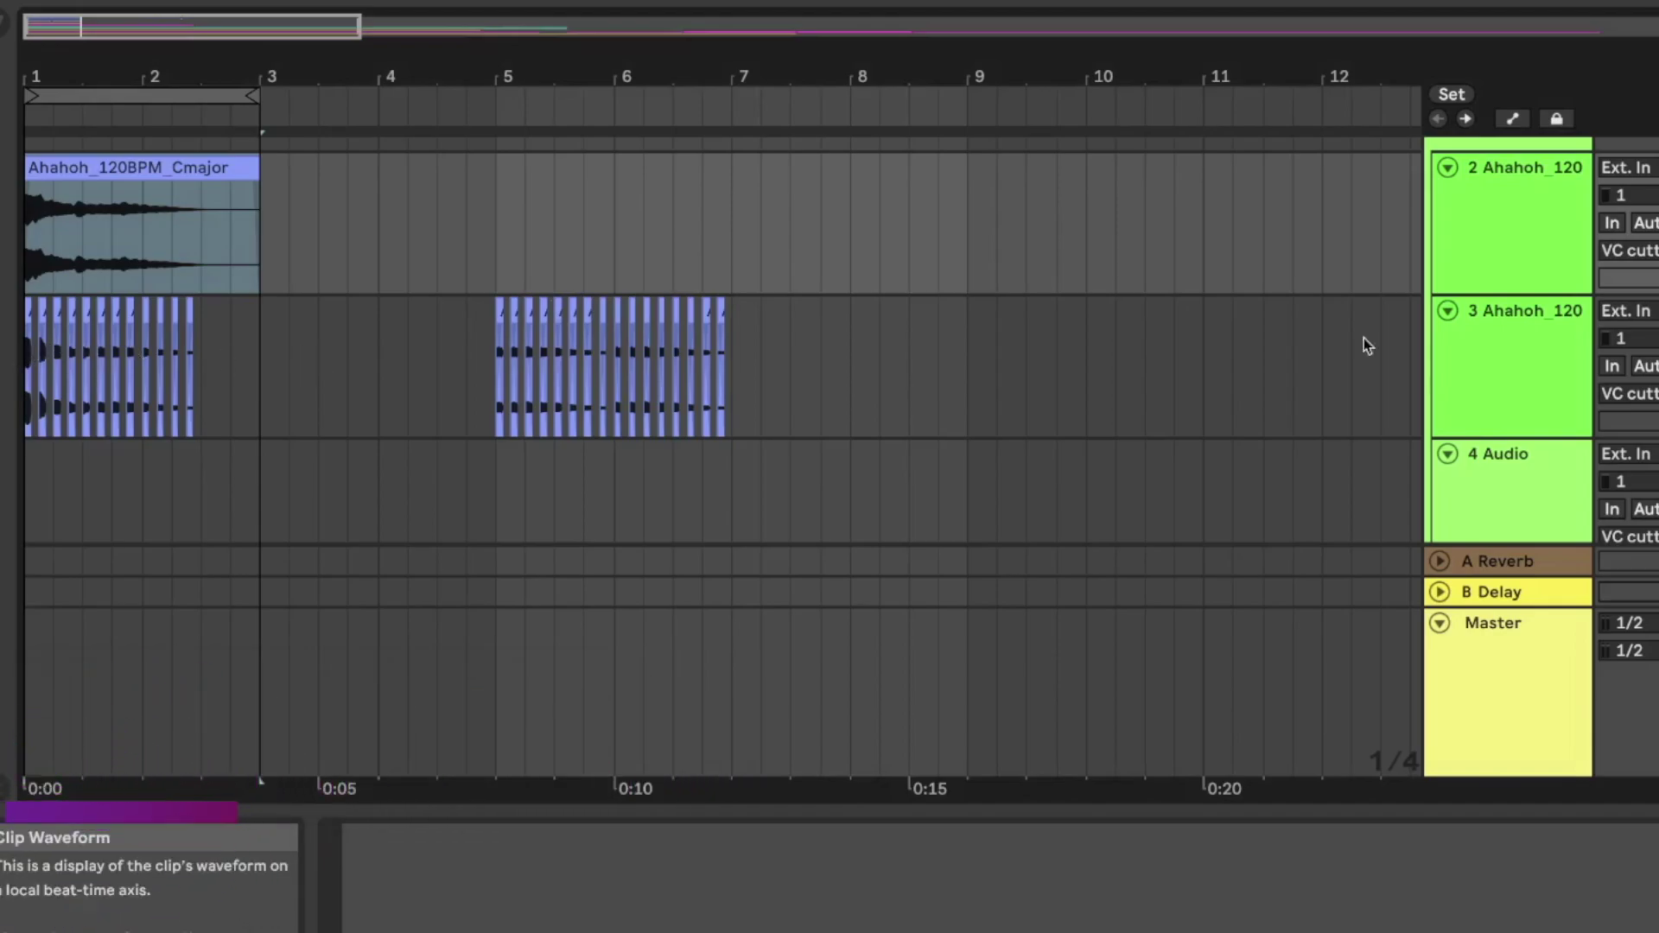
drag(31, 78, 31, 164)
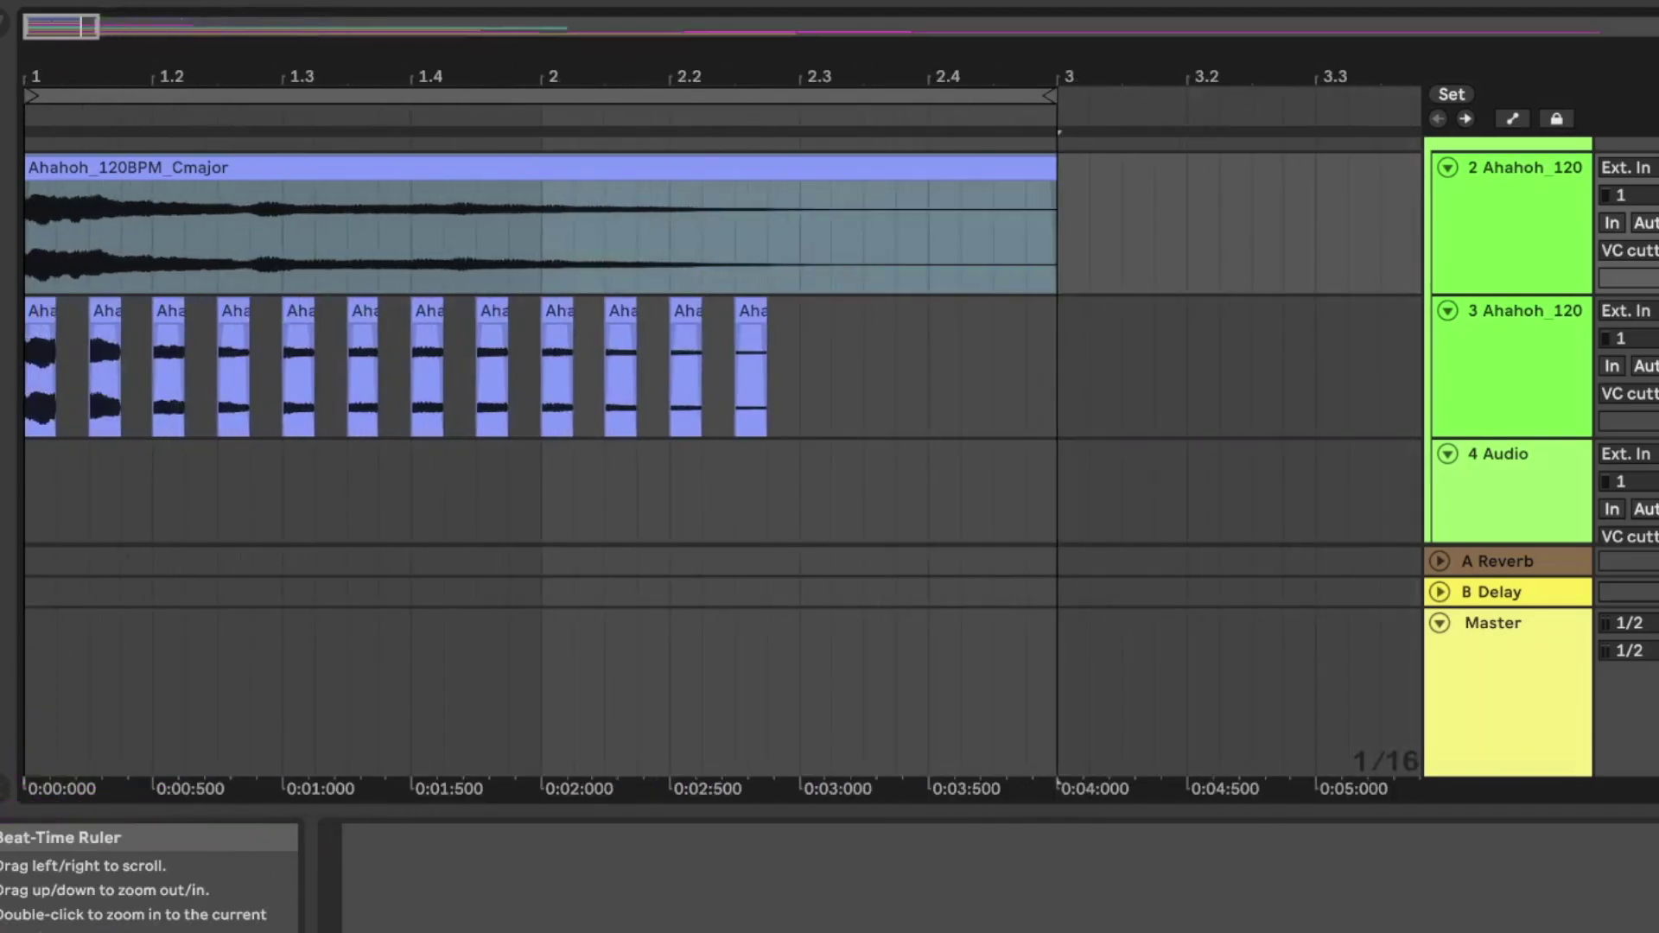
drag(28, 108, 30, 138)
click(67, 224)
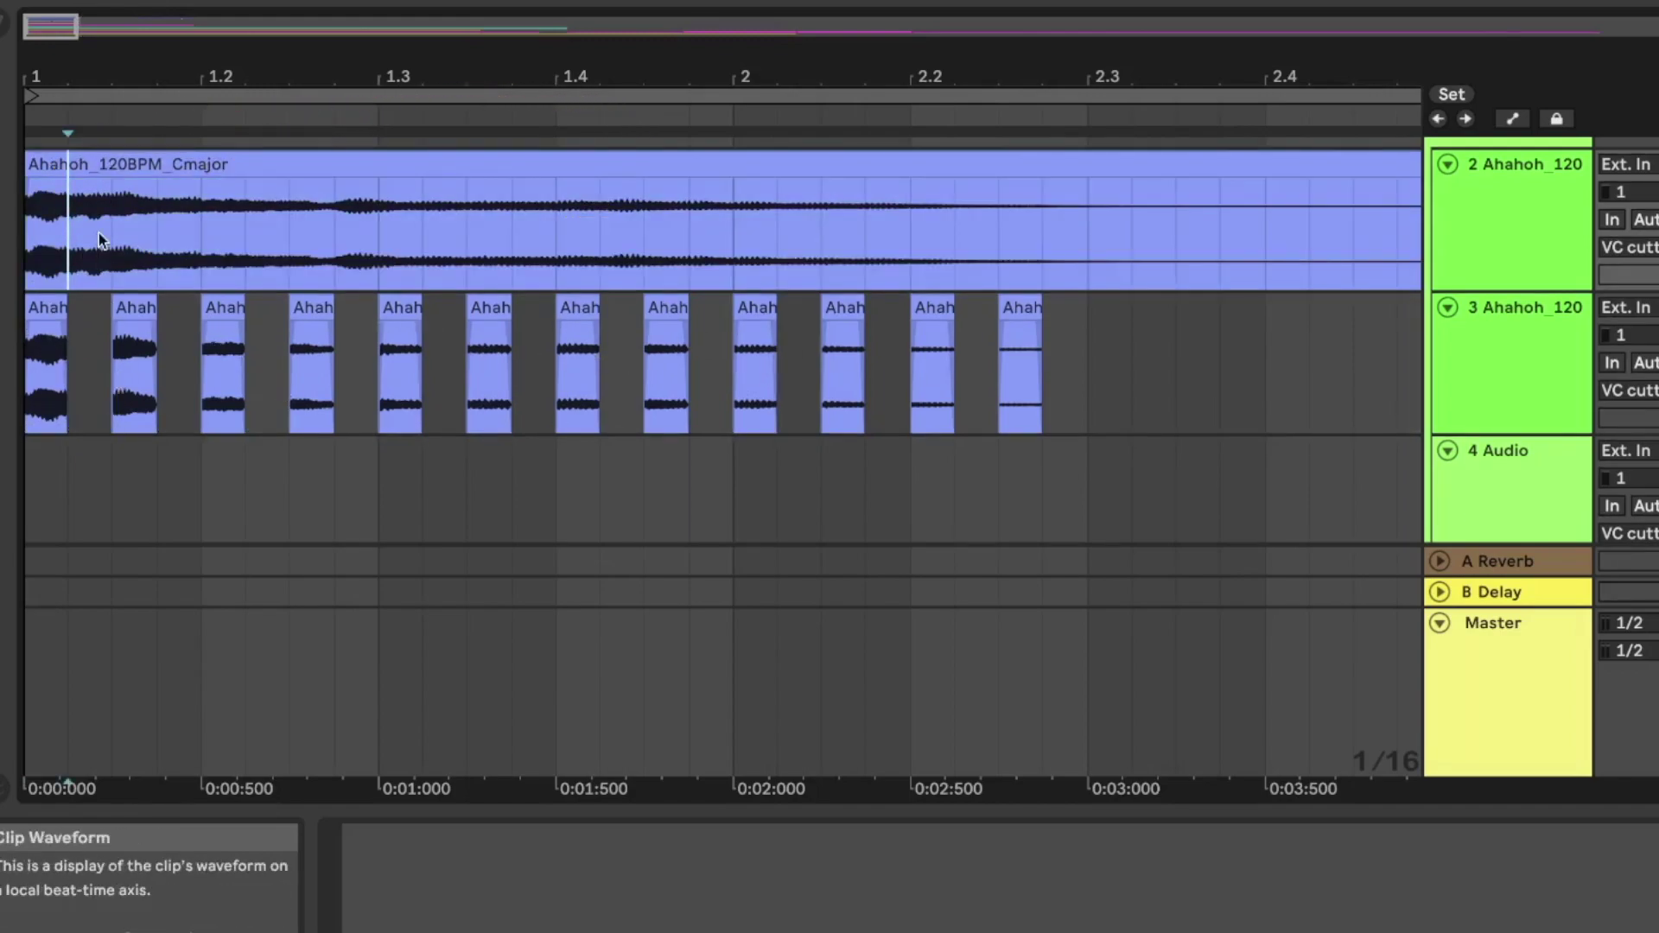
drag(100, 253, 86, 211)
key(ctrl+e)
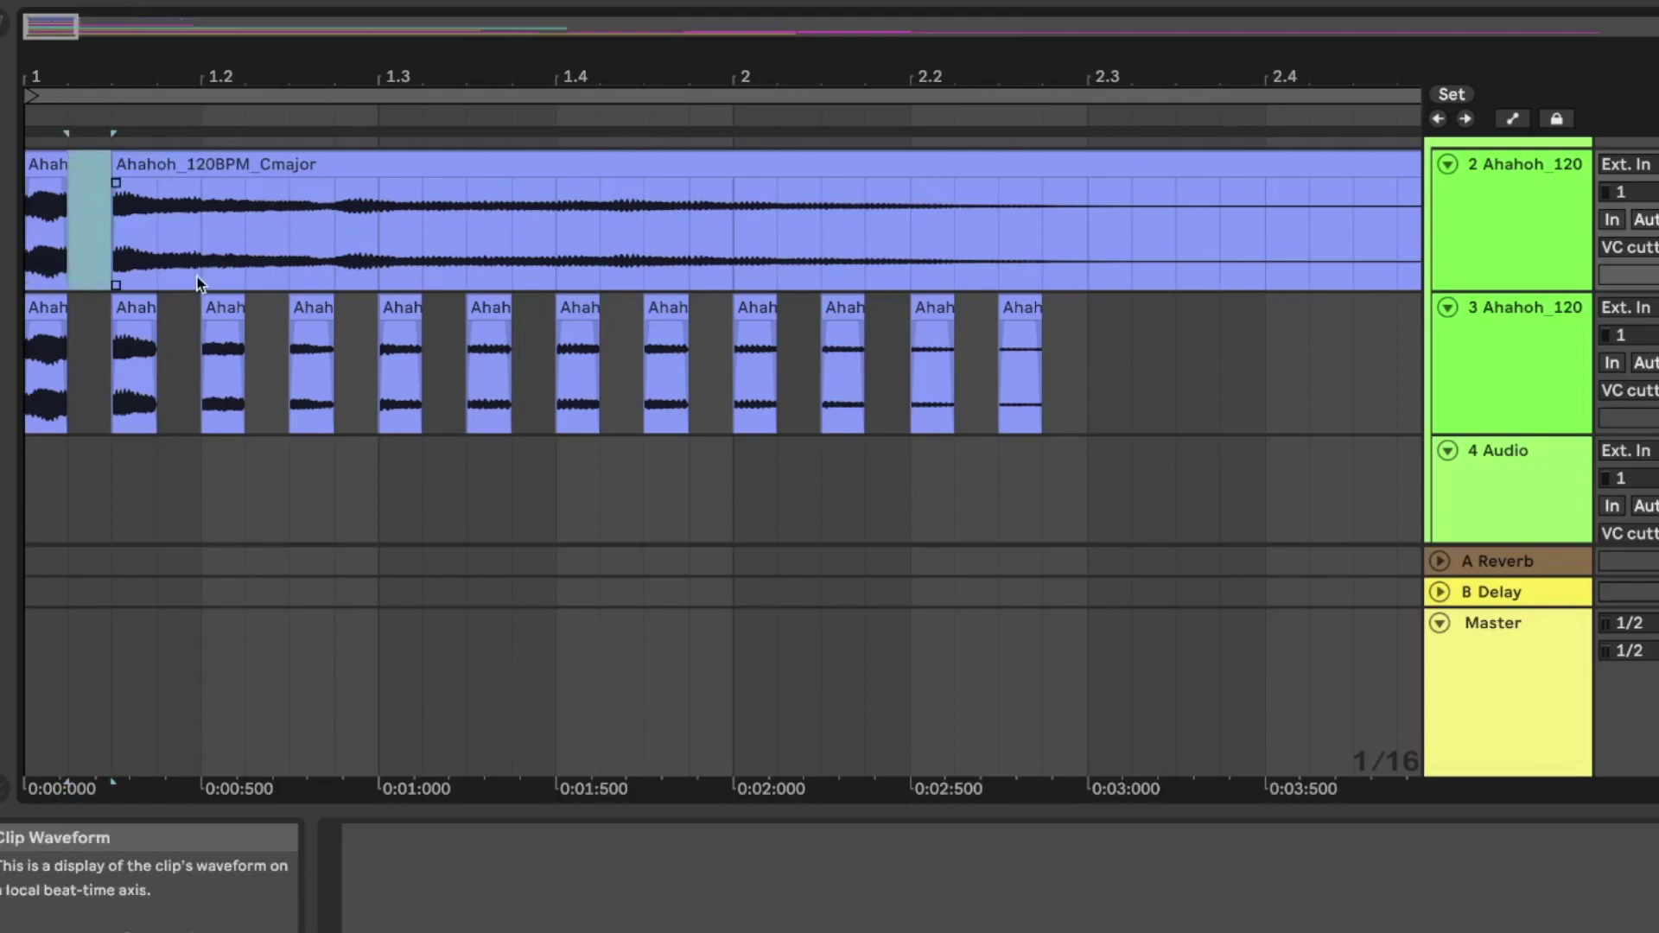
key(Delete)
drag(209, 258, 173, 205)
key(ctrl+e)
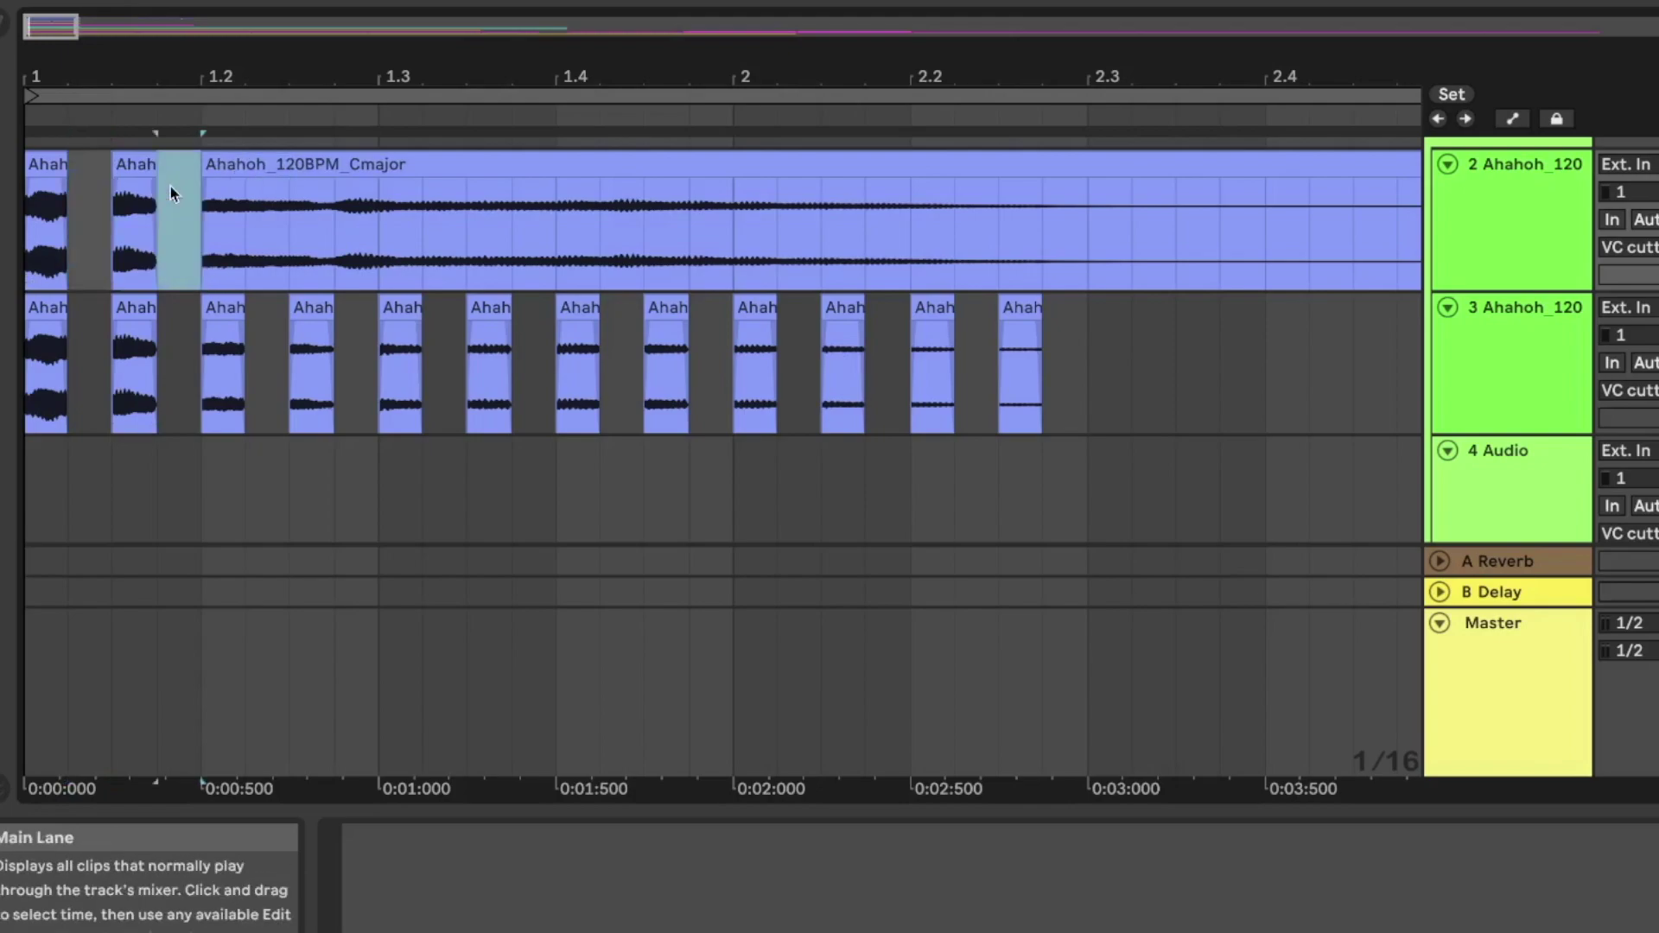
key(Delete)
click(289, 276)
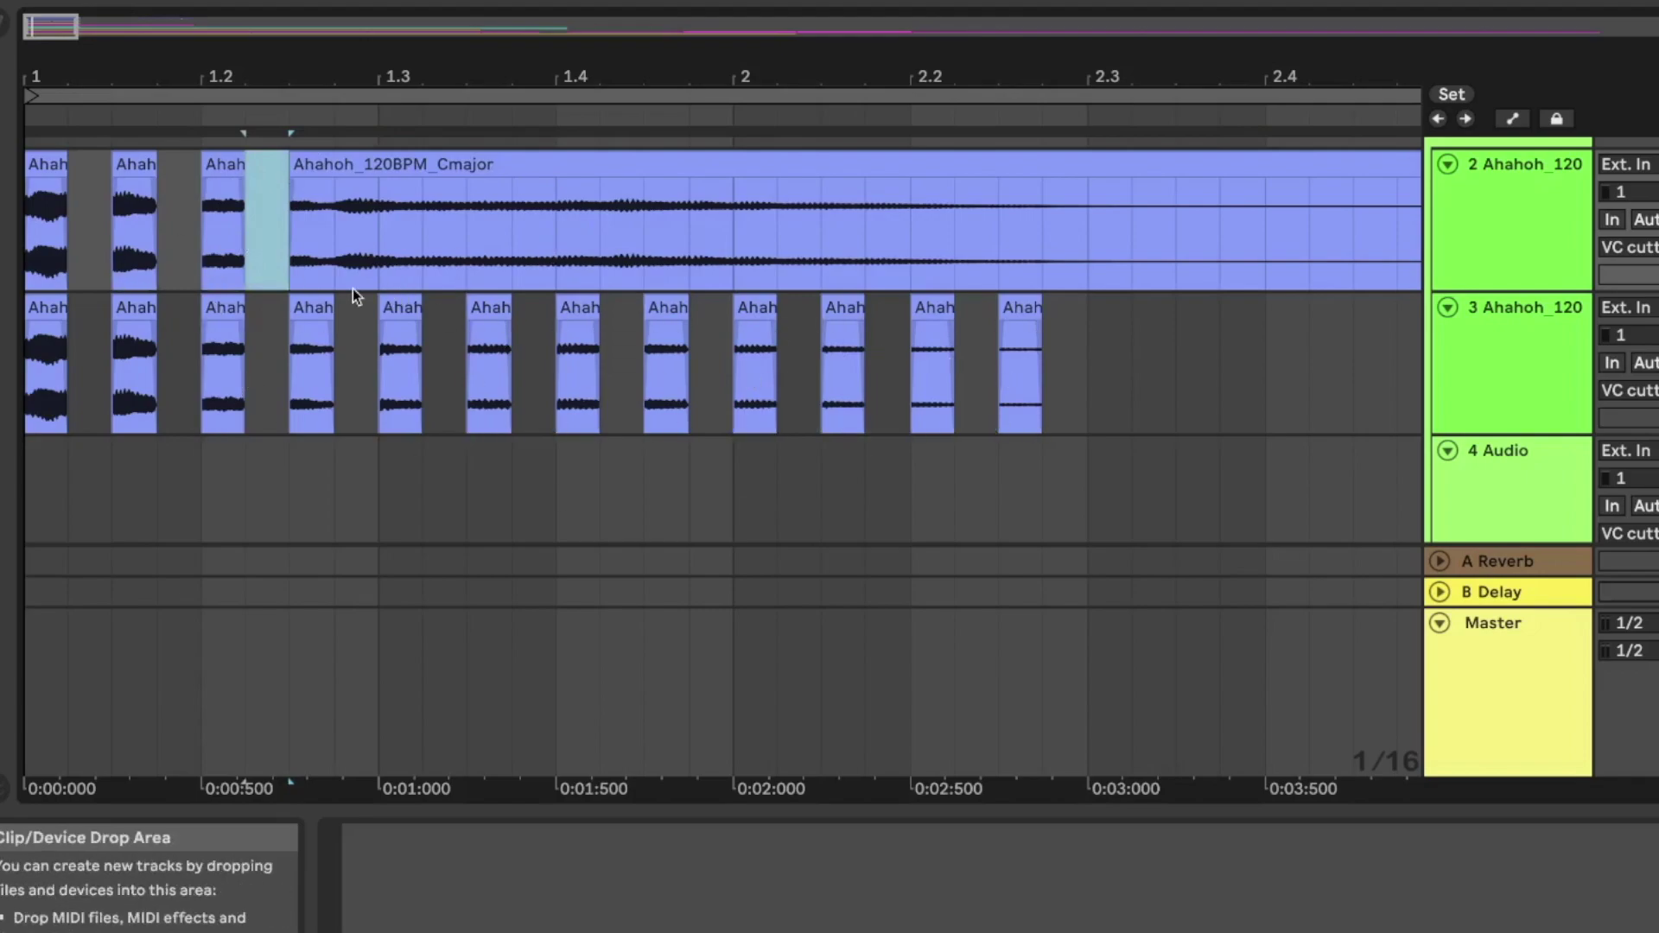
key(ctrl+z)
key(ctrl+z)
key(ctrl+z)
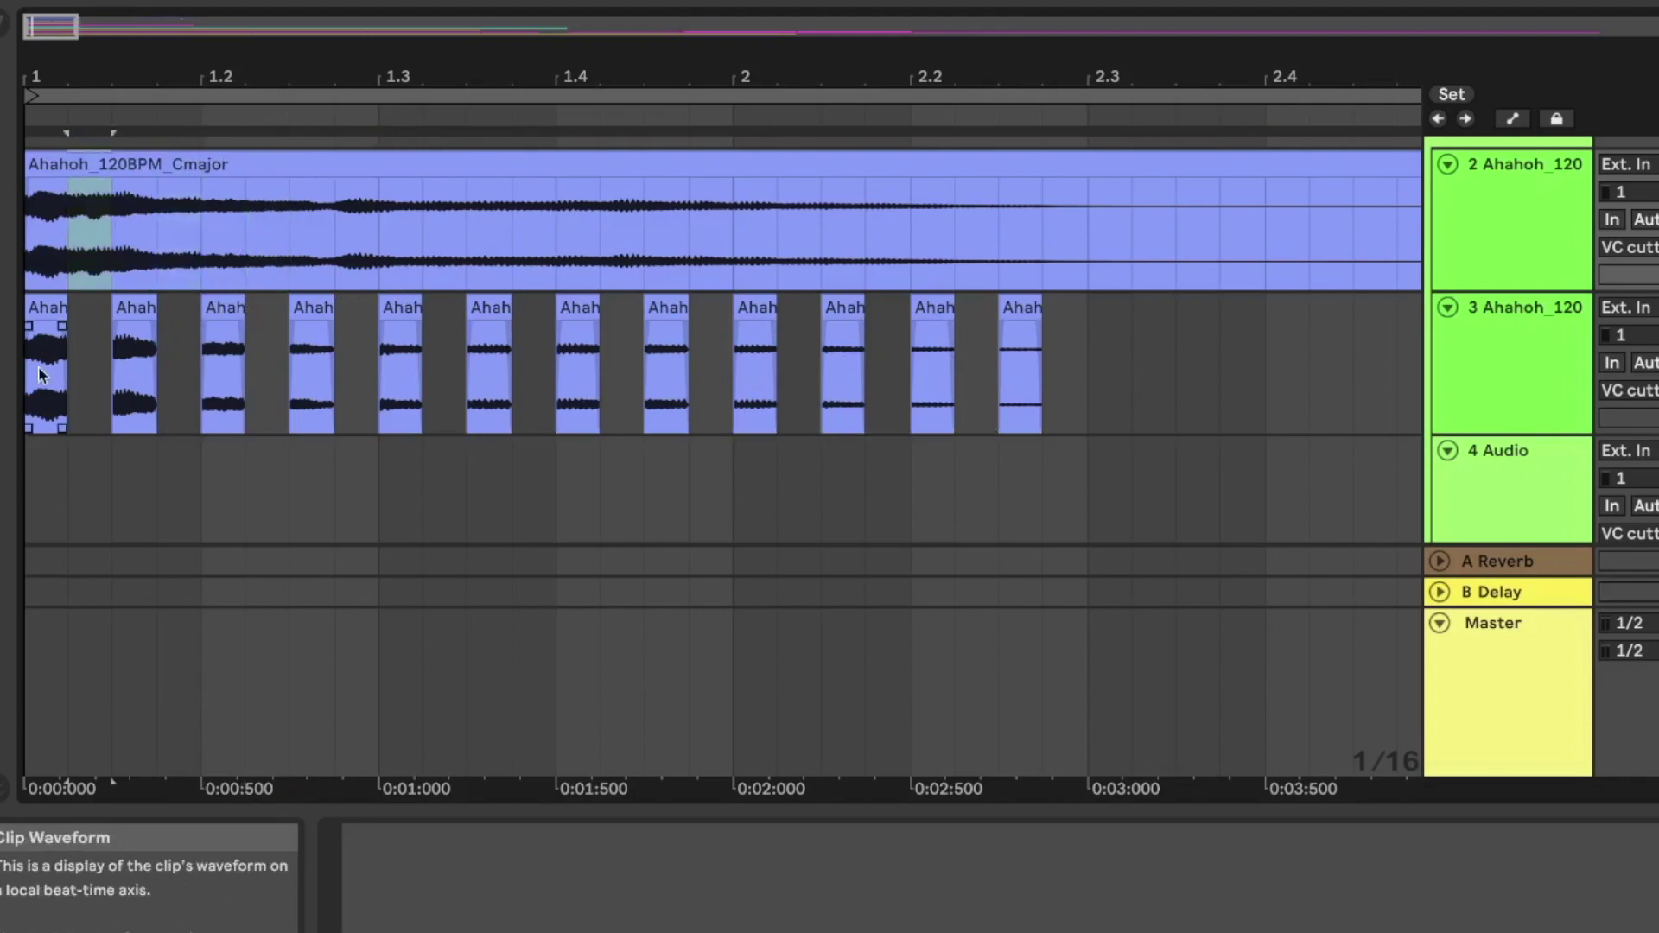
key(ctrl+z)
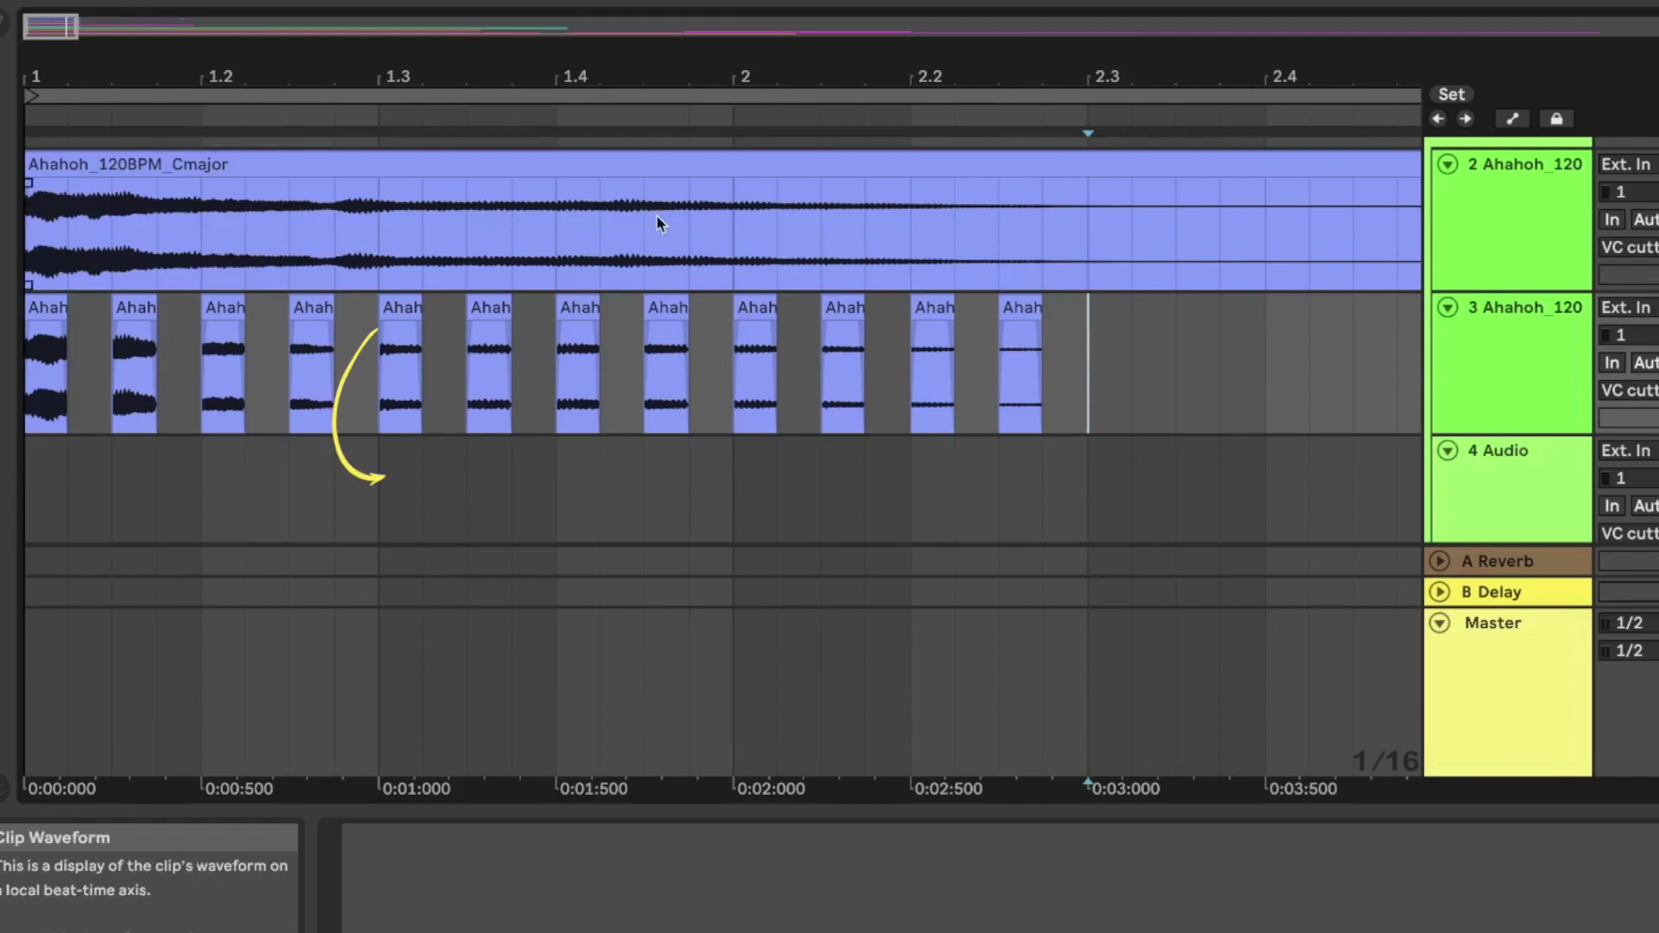
Step: Copy track 3's chops from bar 1.3 to 2.3 onto track 4 and shift them earlier
click(377, 359)
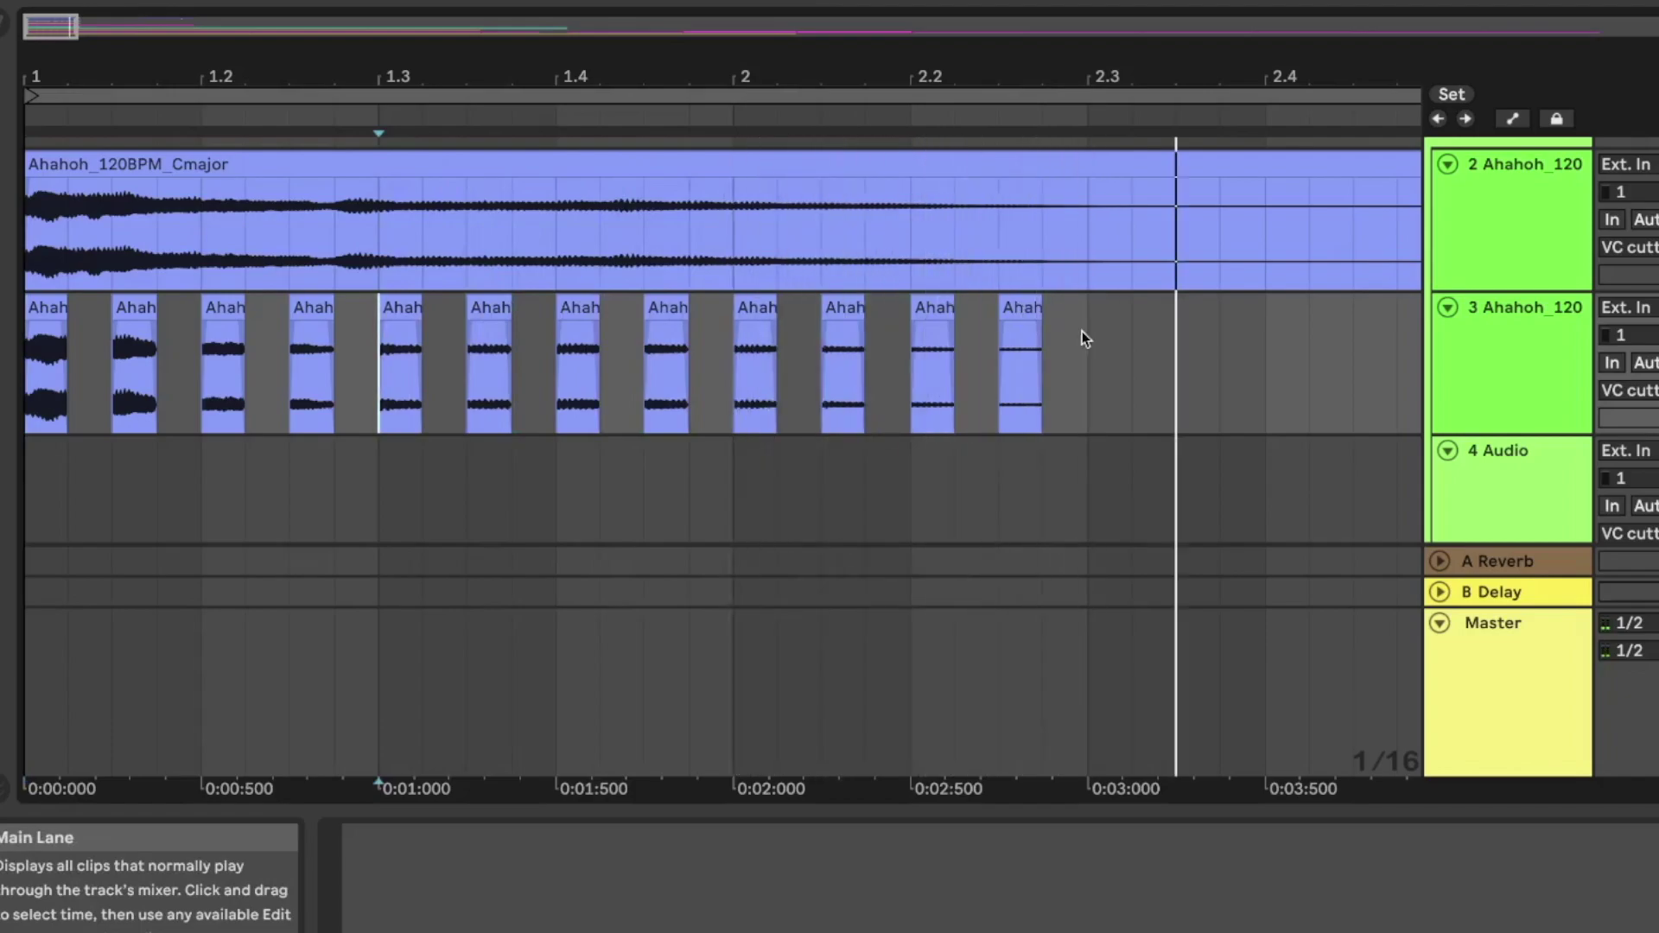
drag(1086, 339, 394, 308)
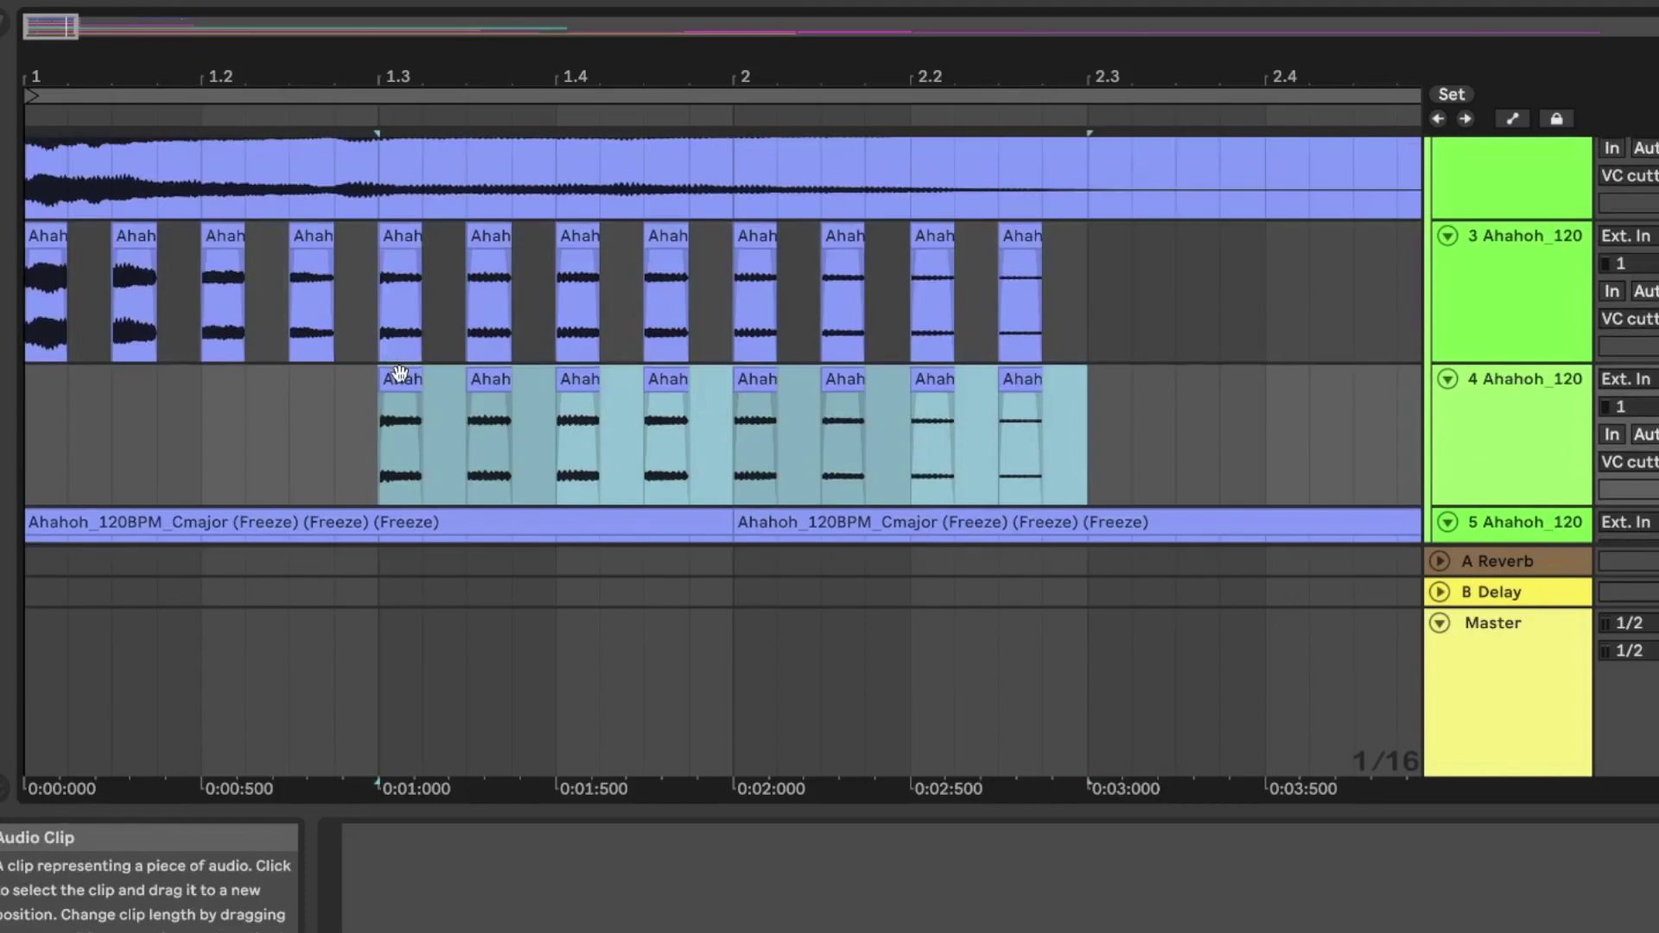
drag(388, 373, 52, 389)
scroll(805, 232, down, 1)
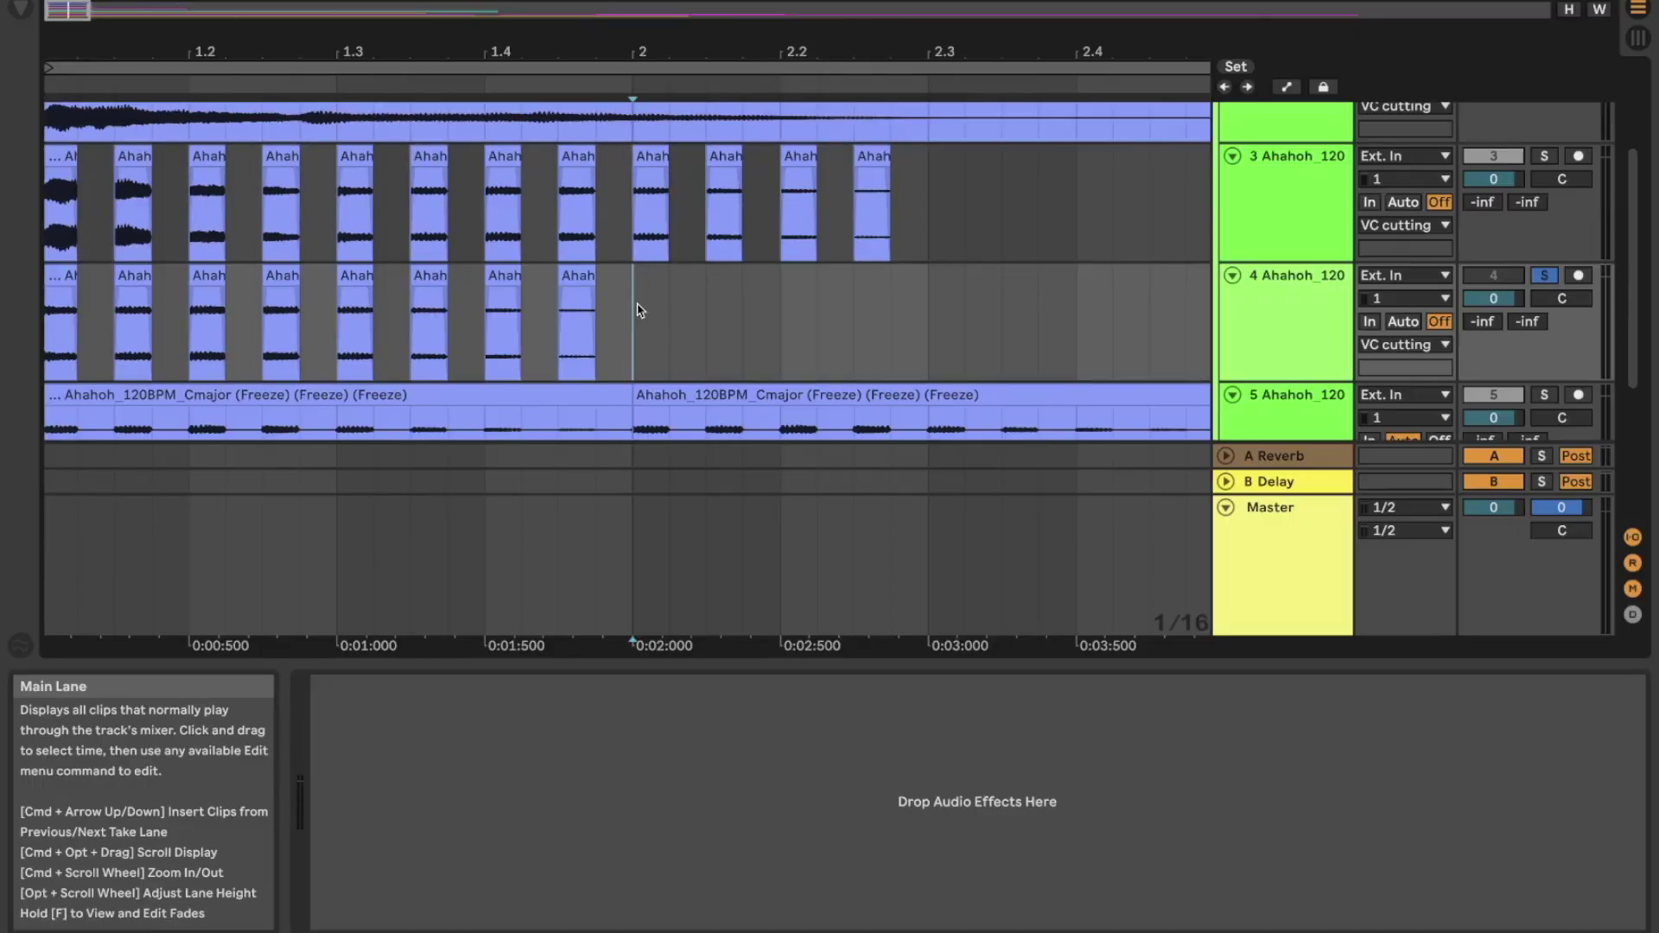
drag(732, 392, 14, 413)
Step: Freeze track 4, then flatten it into plain audio
right_click(1309, 324)
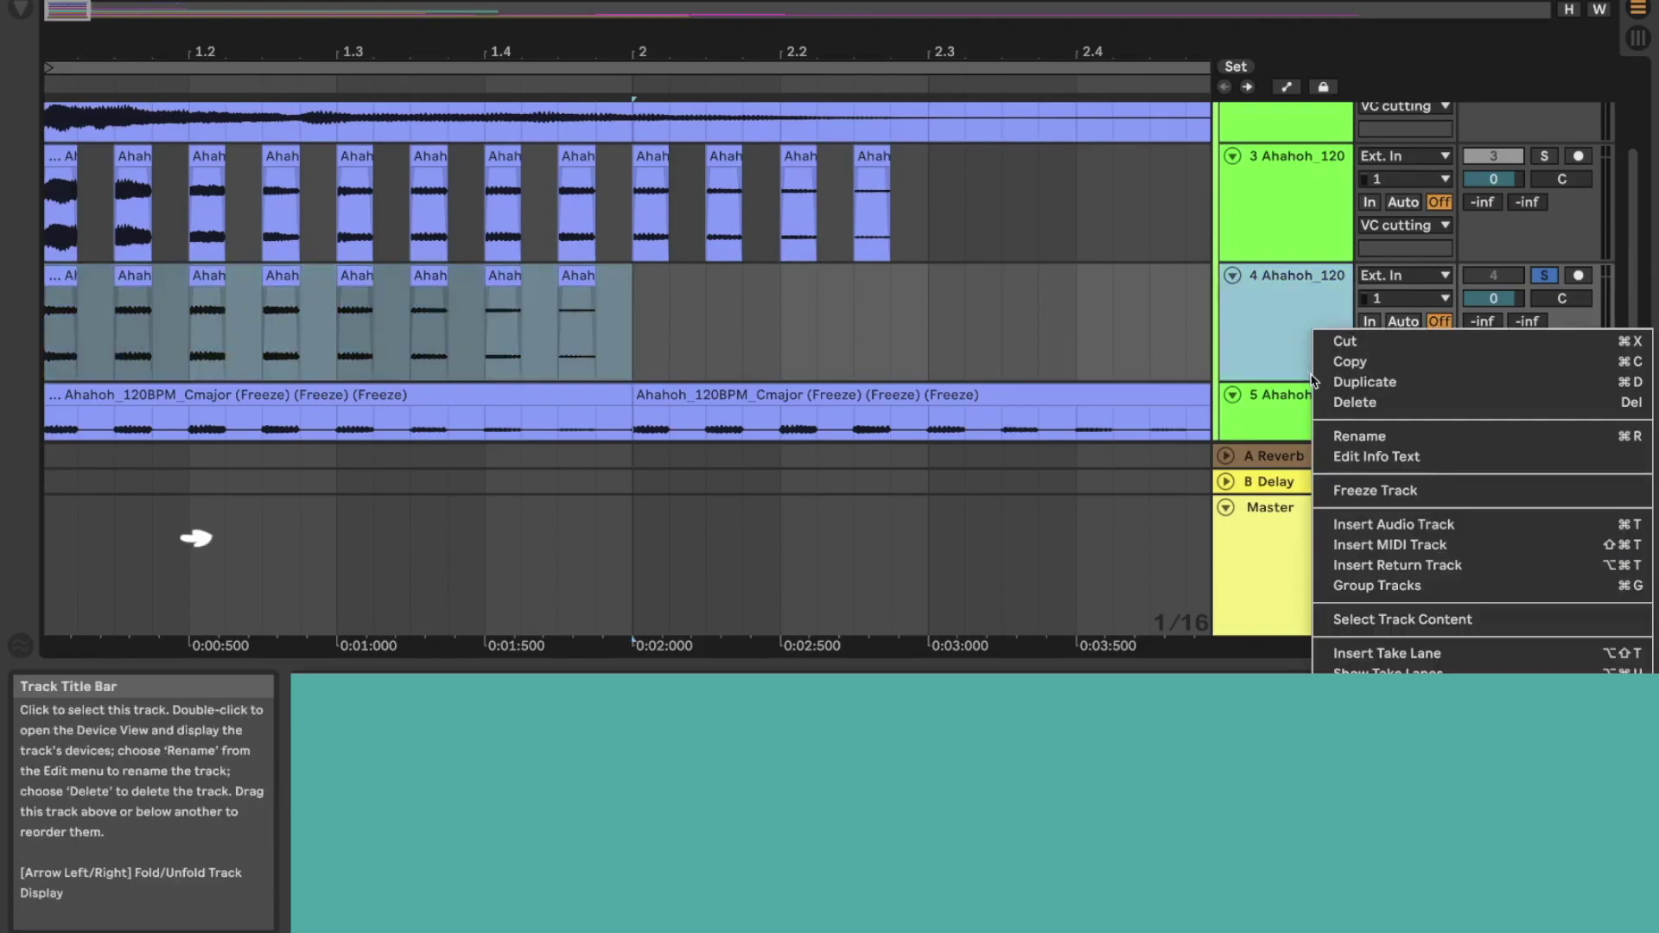
click(1381, 490)
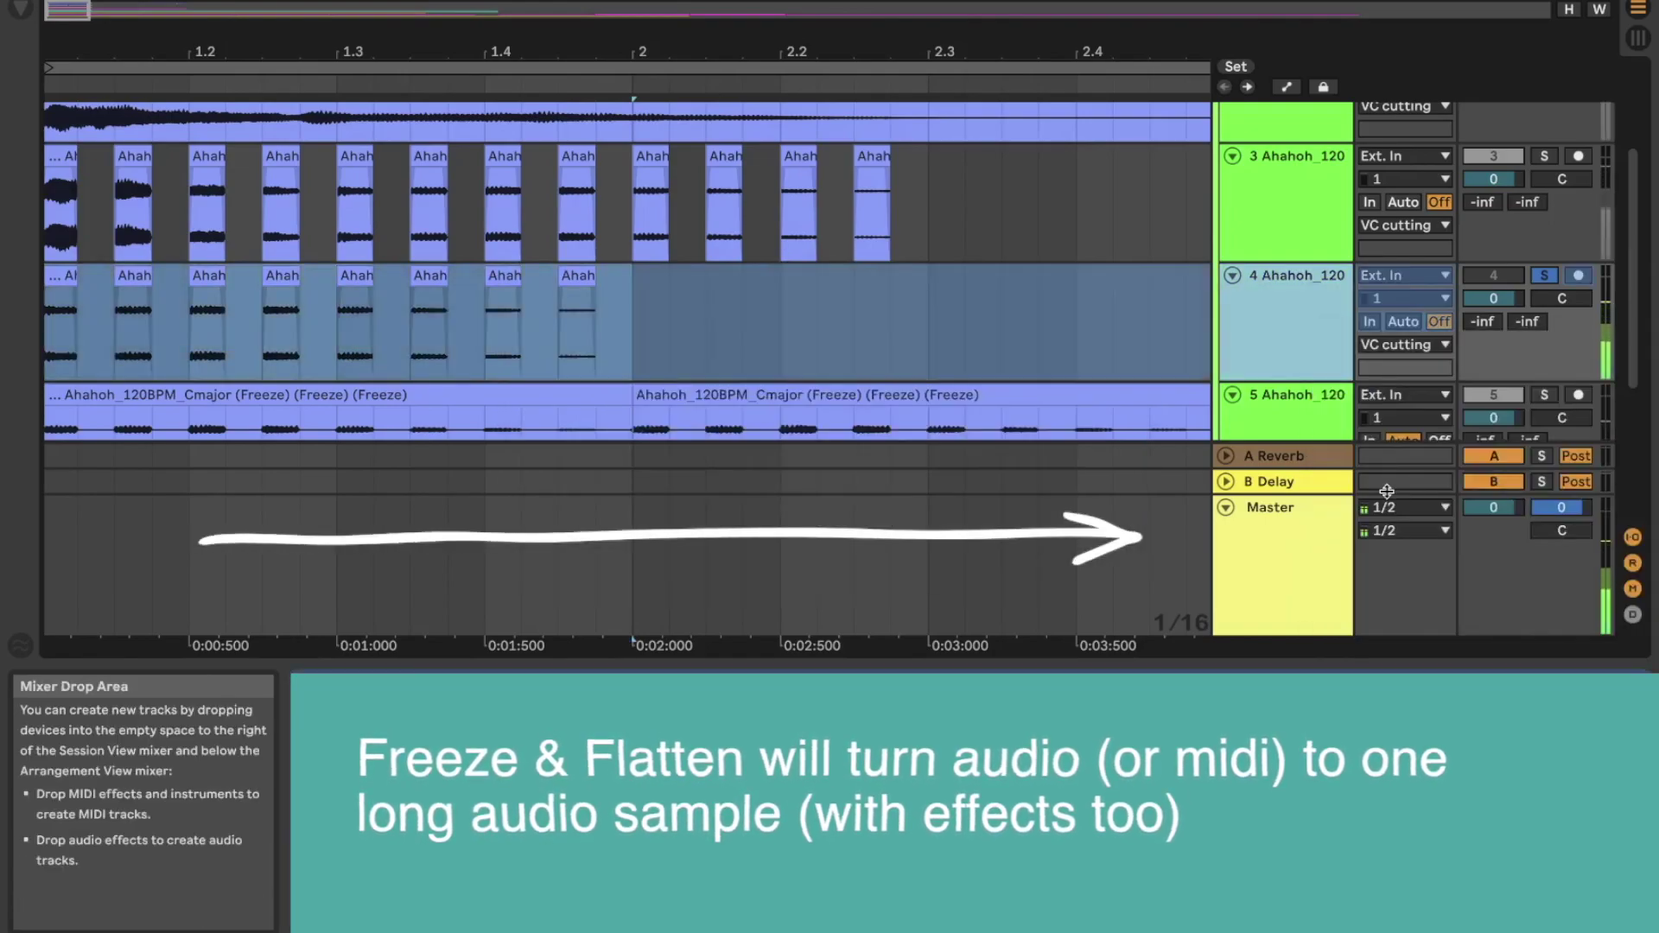
right_click(1272, 344)
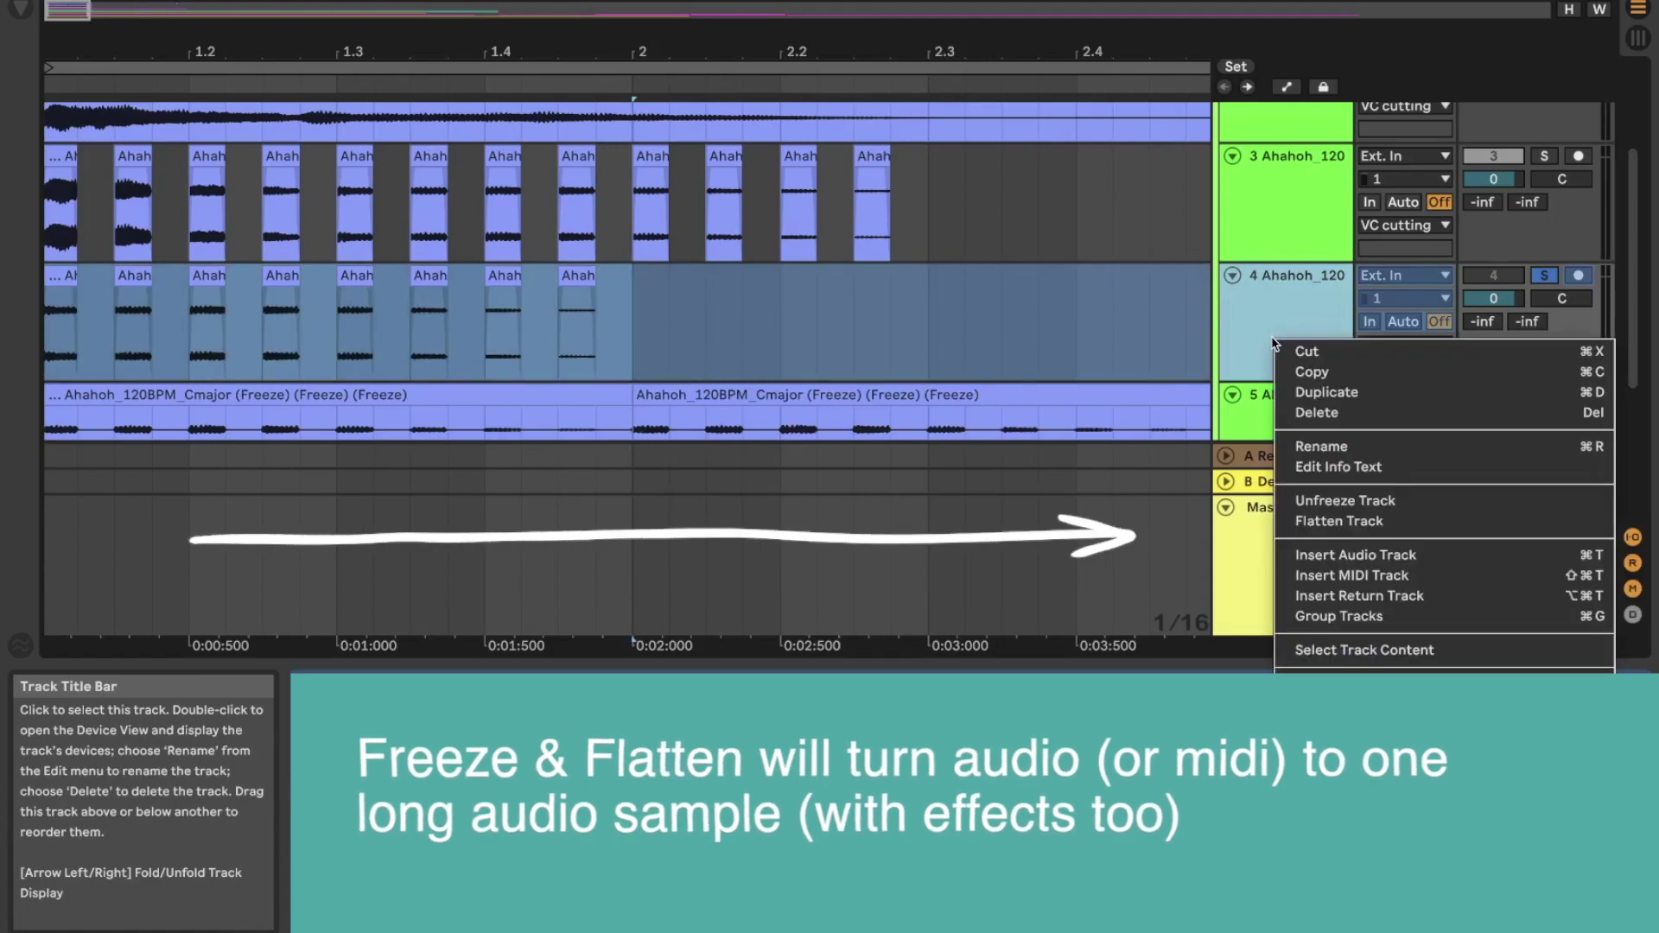
click(1320, 521)
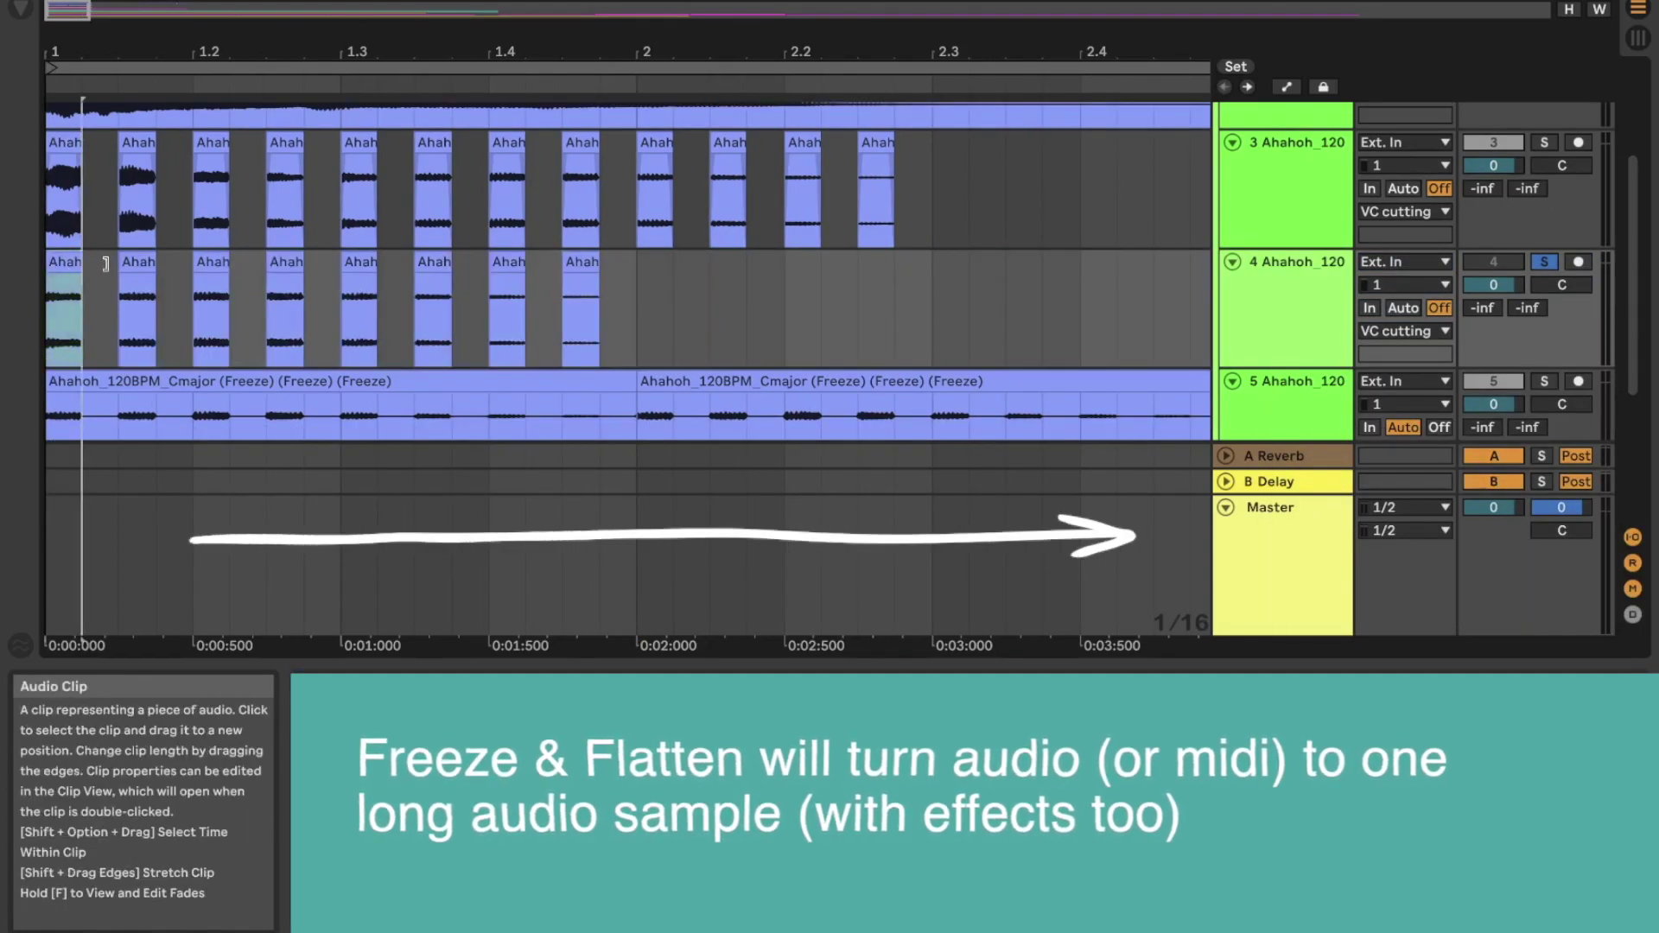
Step: Consolidate track 4's flattened clips up to bar 2 into one clip and play it back
drag(210, 269, 627, 275)
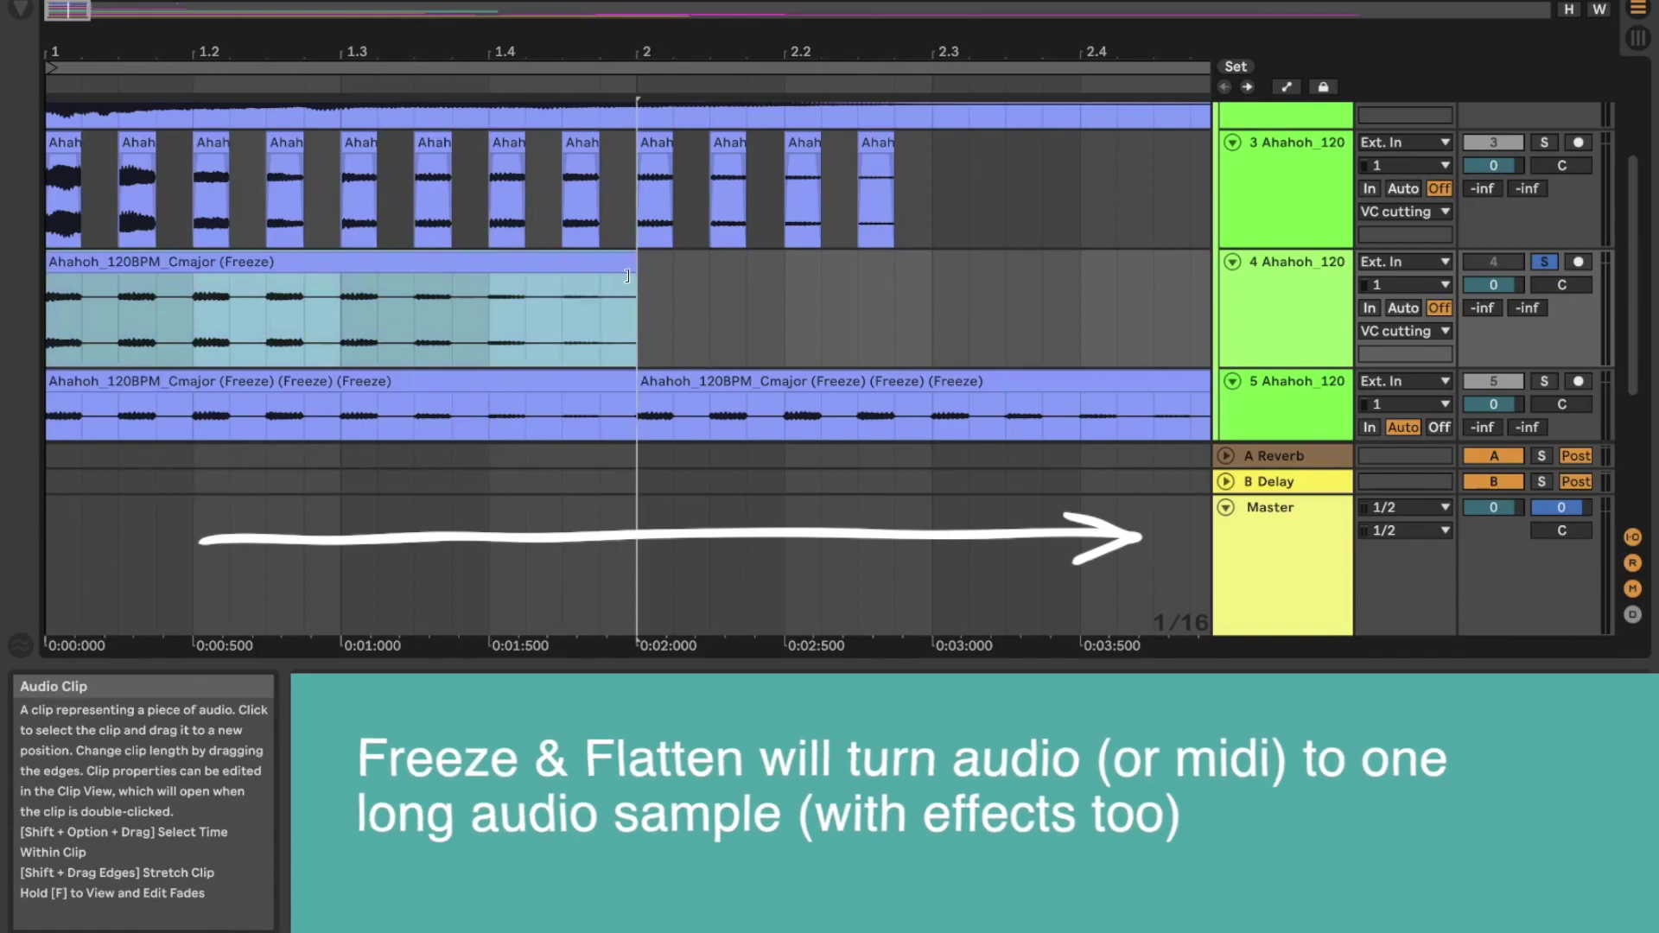
key(super+j)
key(space)
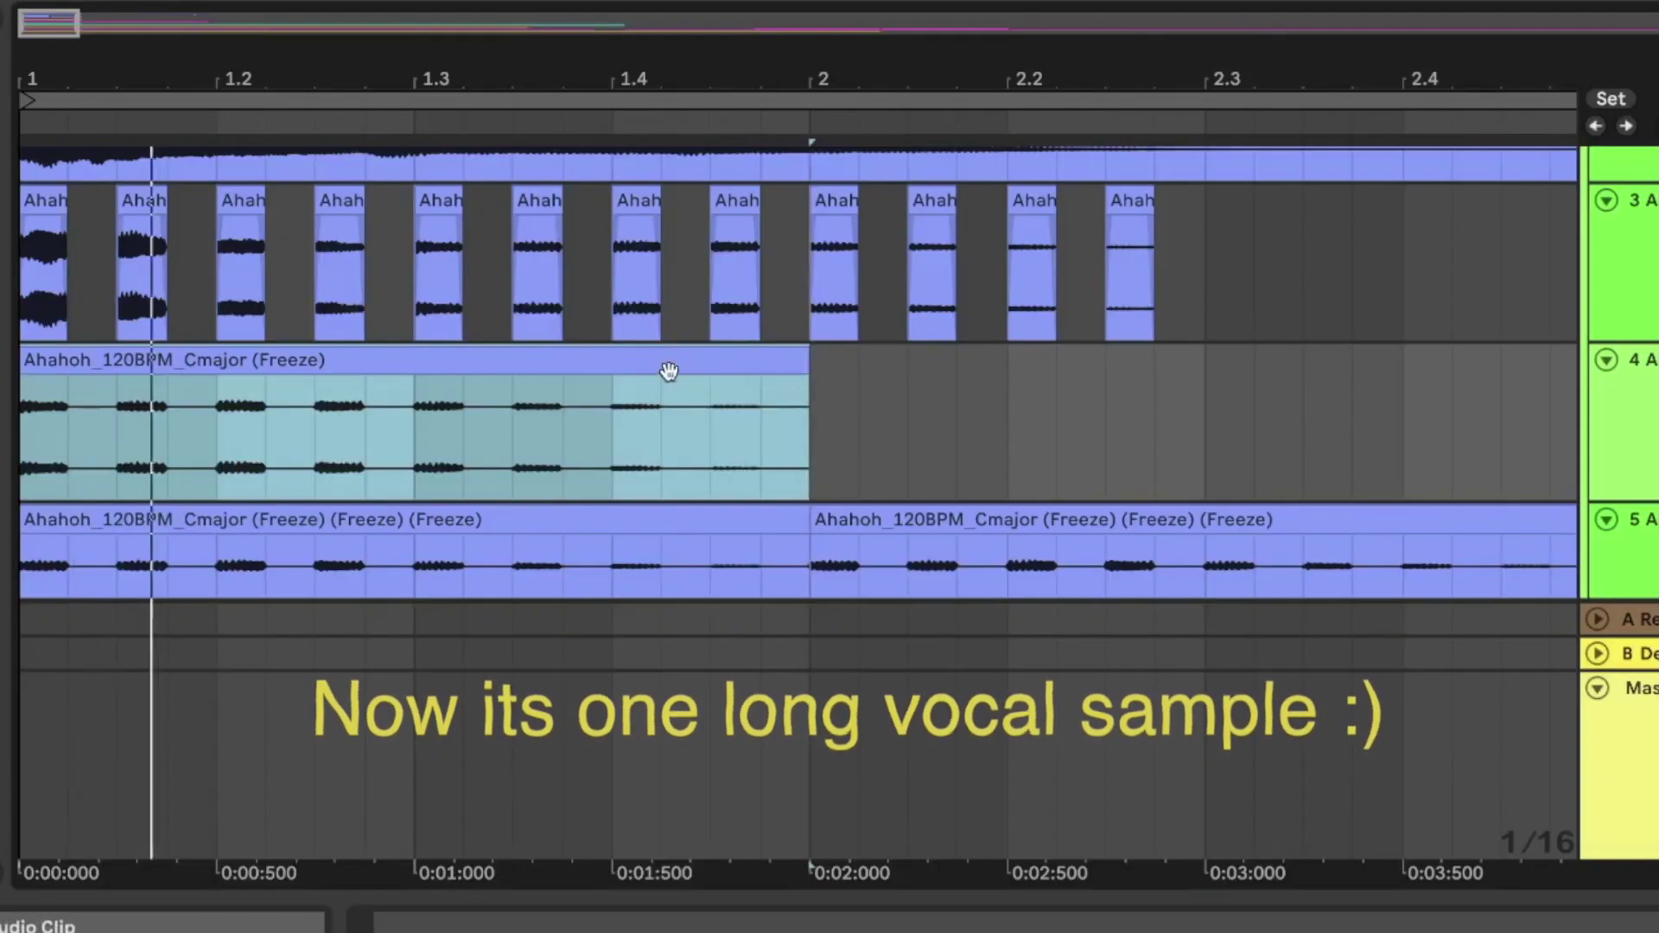
Step: Check the Transpose of track 5's frozen clips (-7 and 0 semitones), then zoom the arrangement out
click(676, 529)
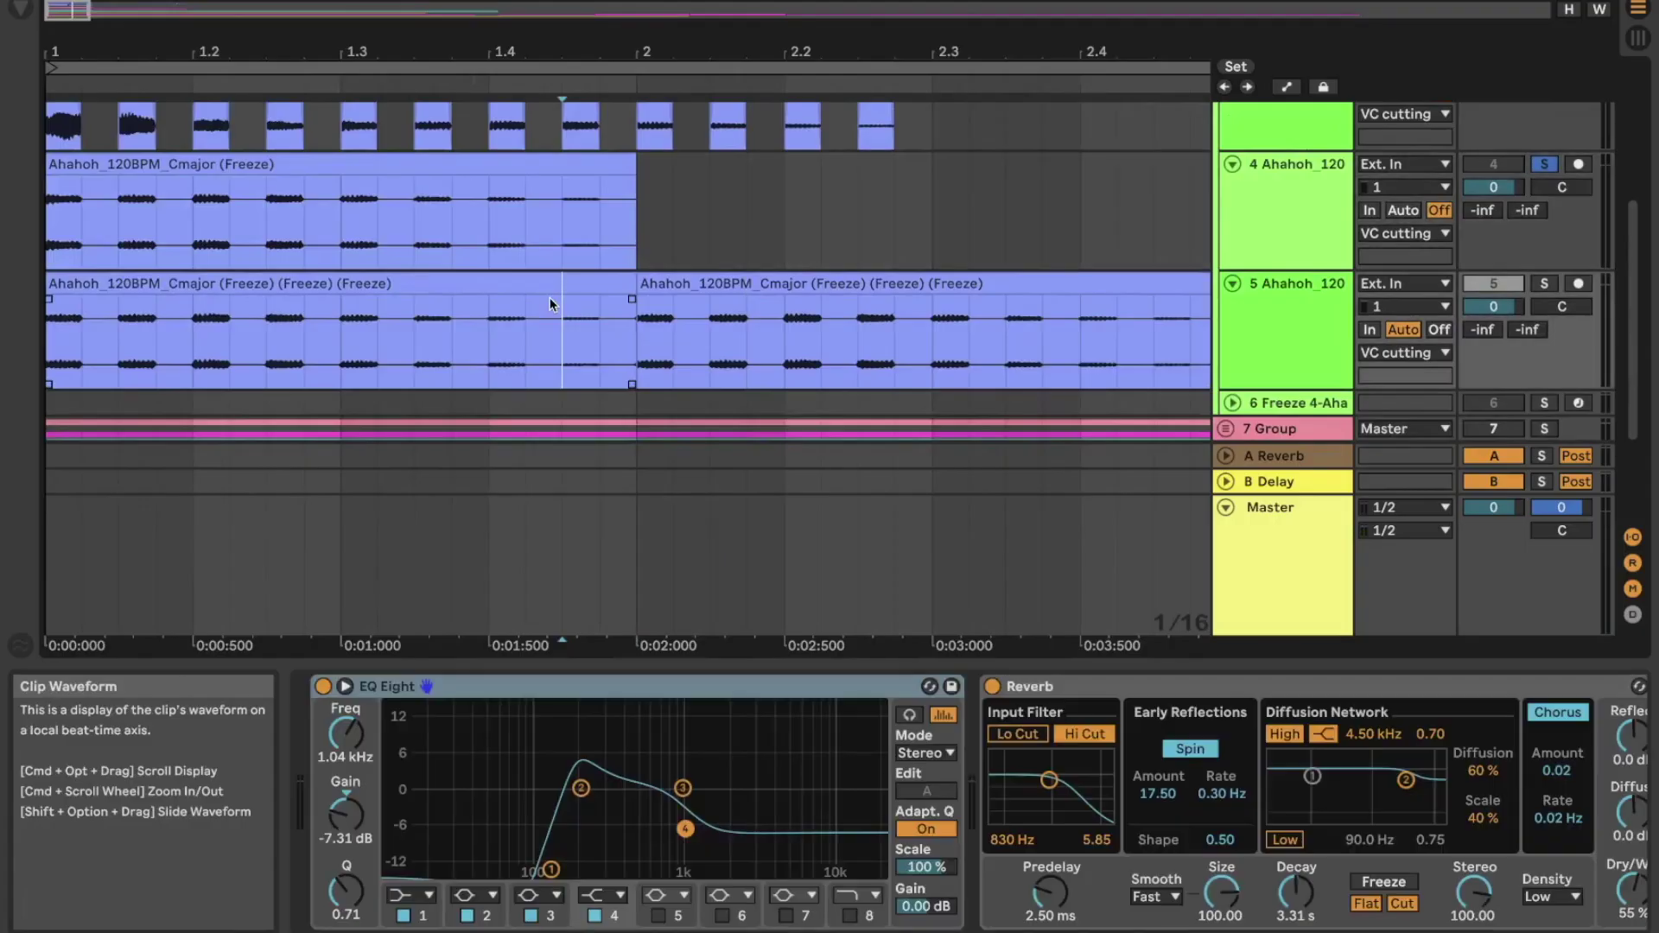
double_click(532, 291)
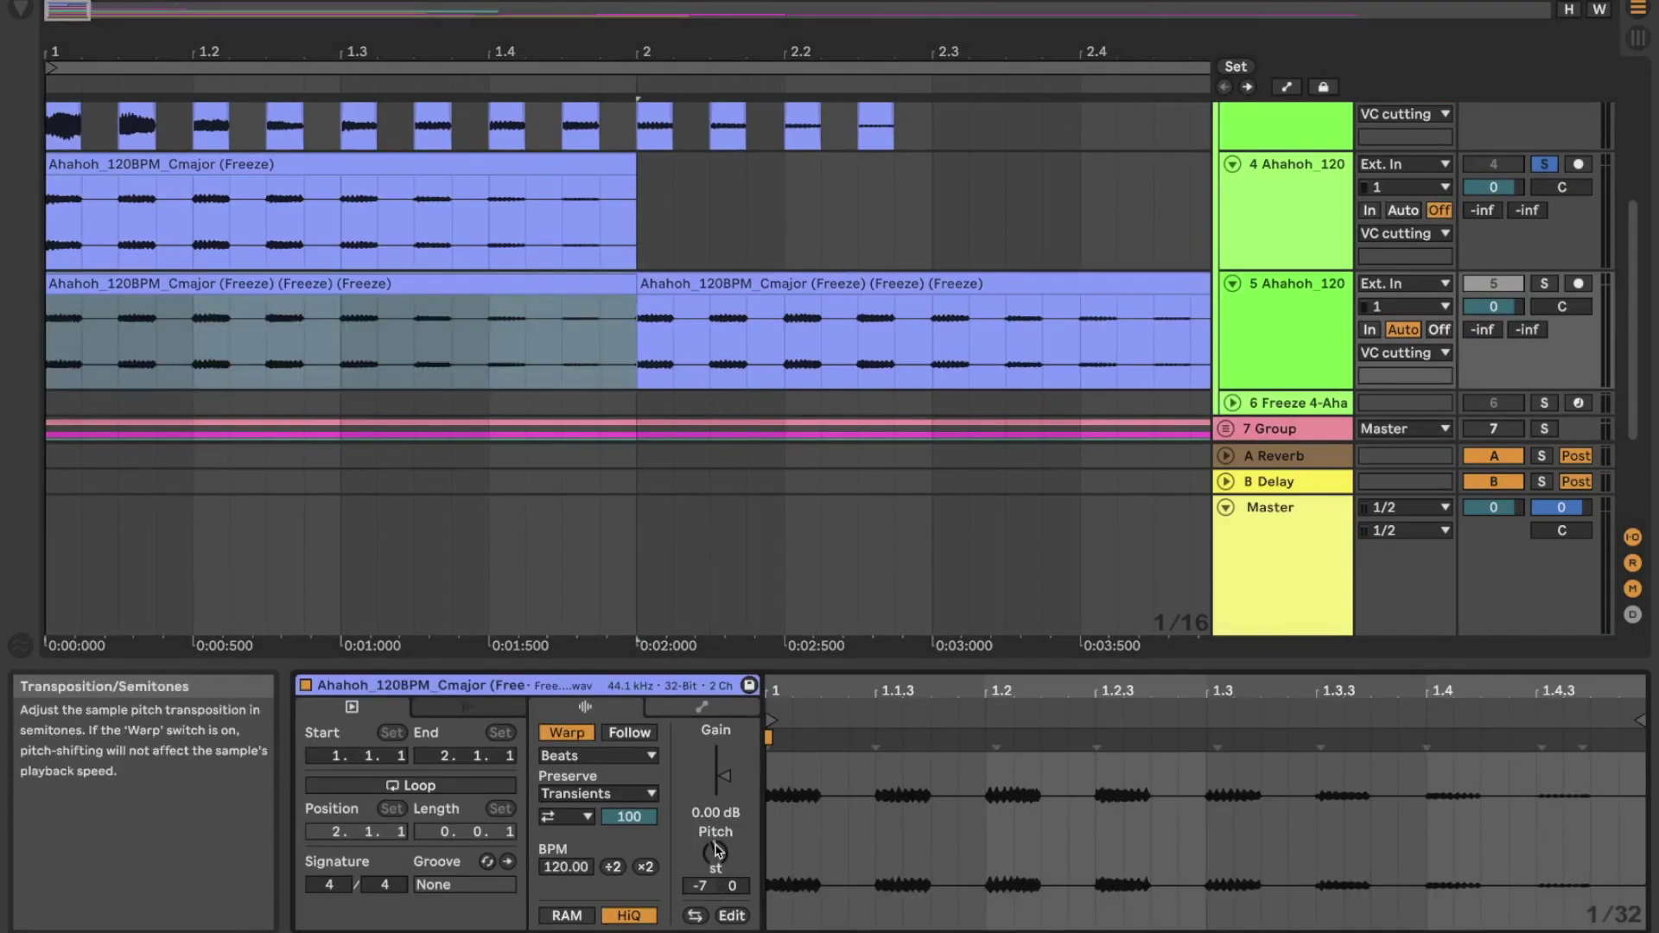
click(921, 289)
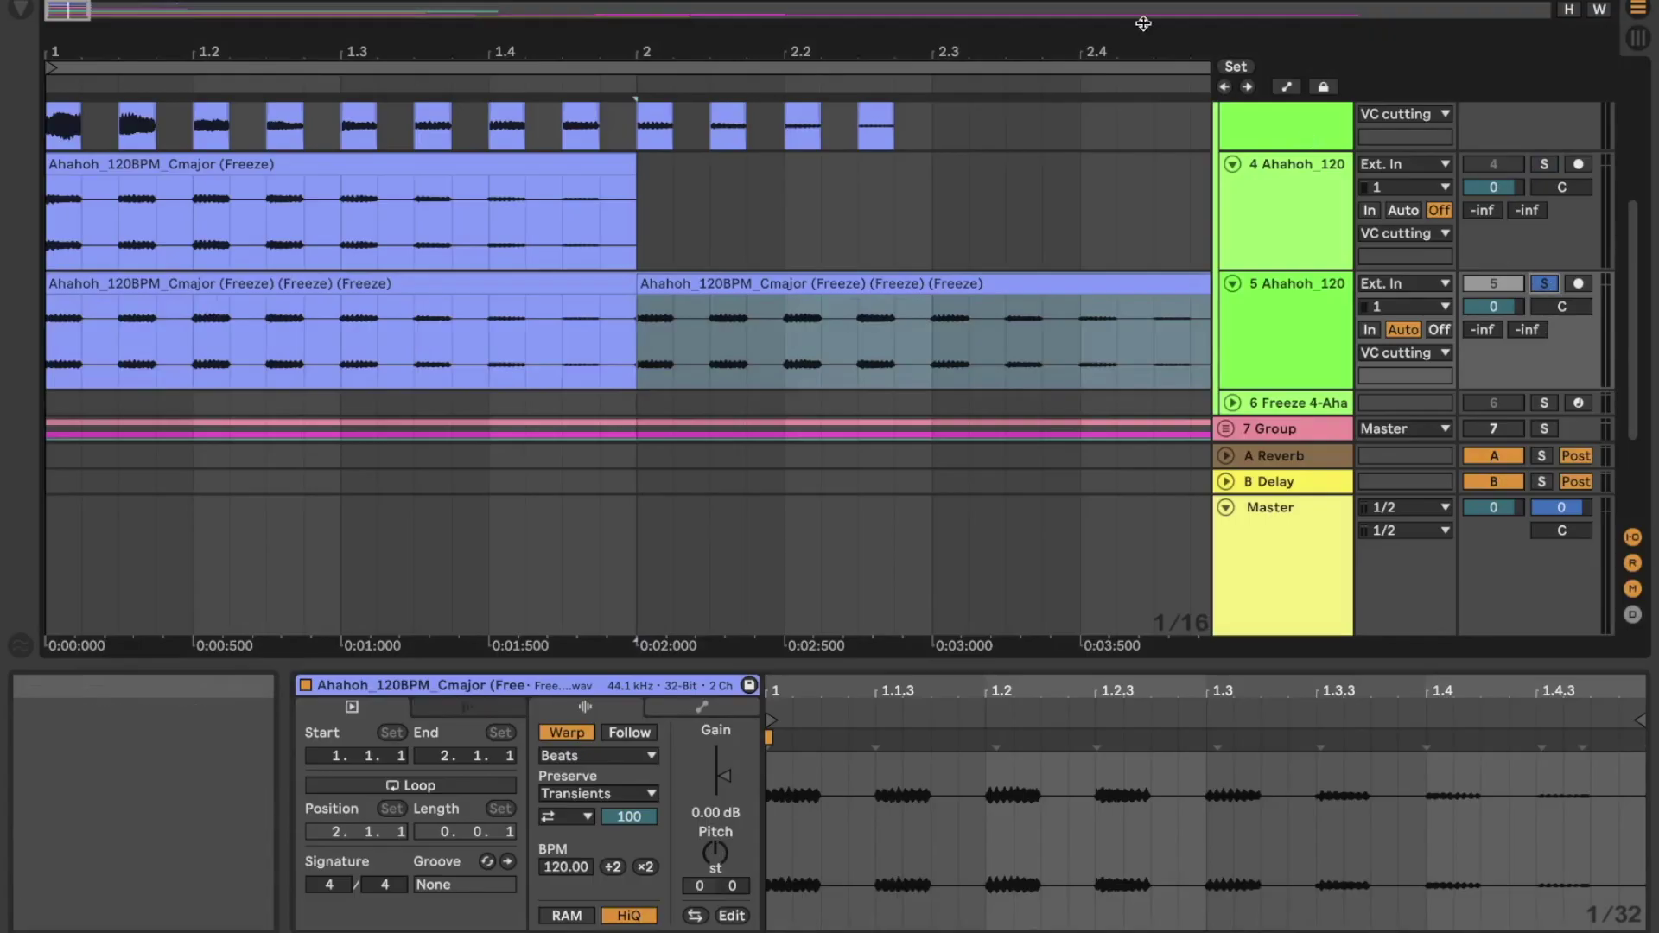
drag(1136, 53, 1135, 139)
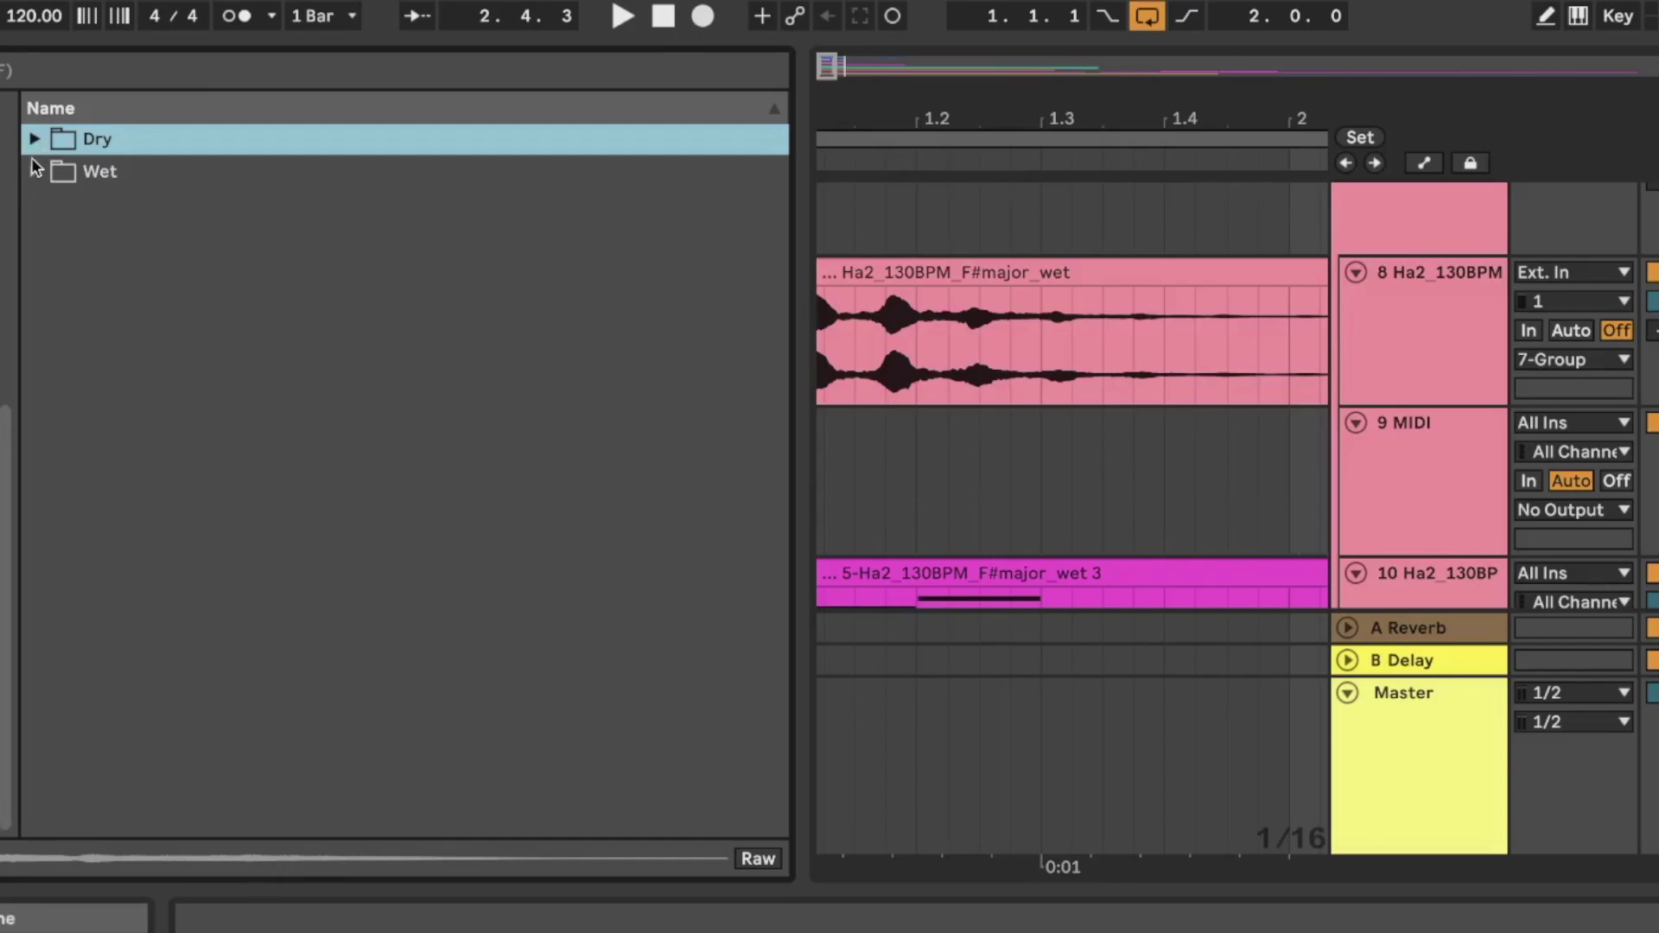
Step: Preview the Ha2_130BPM_F#major_wet one-shot from Wet samples and load a Sampler onto track 9
click(35, 171)
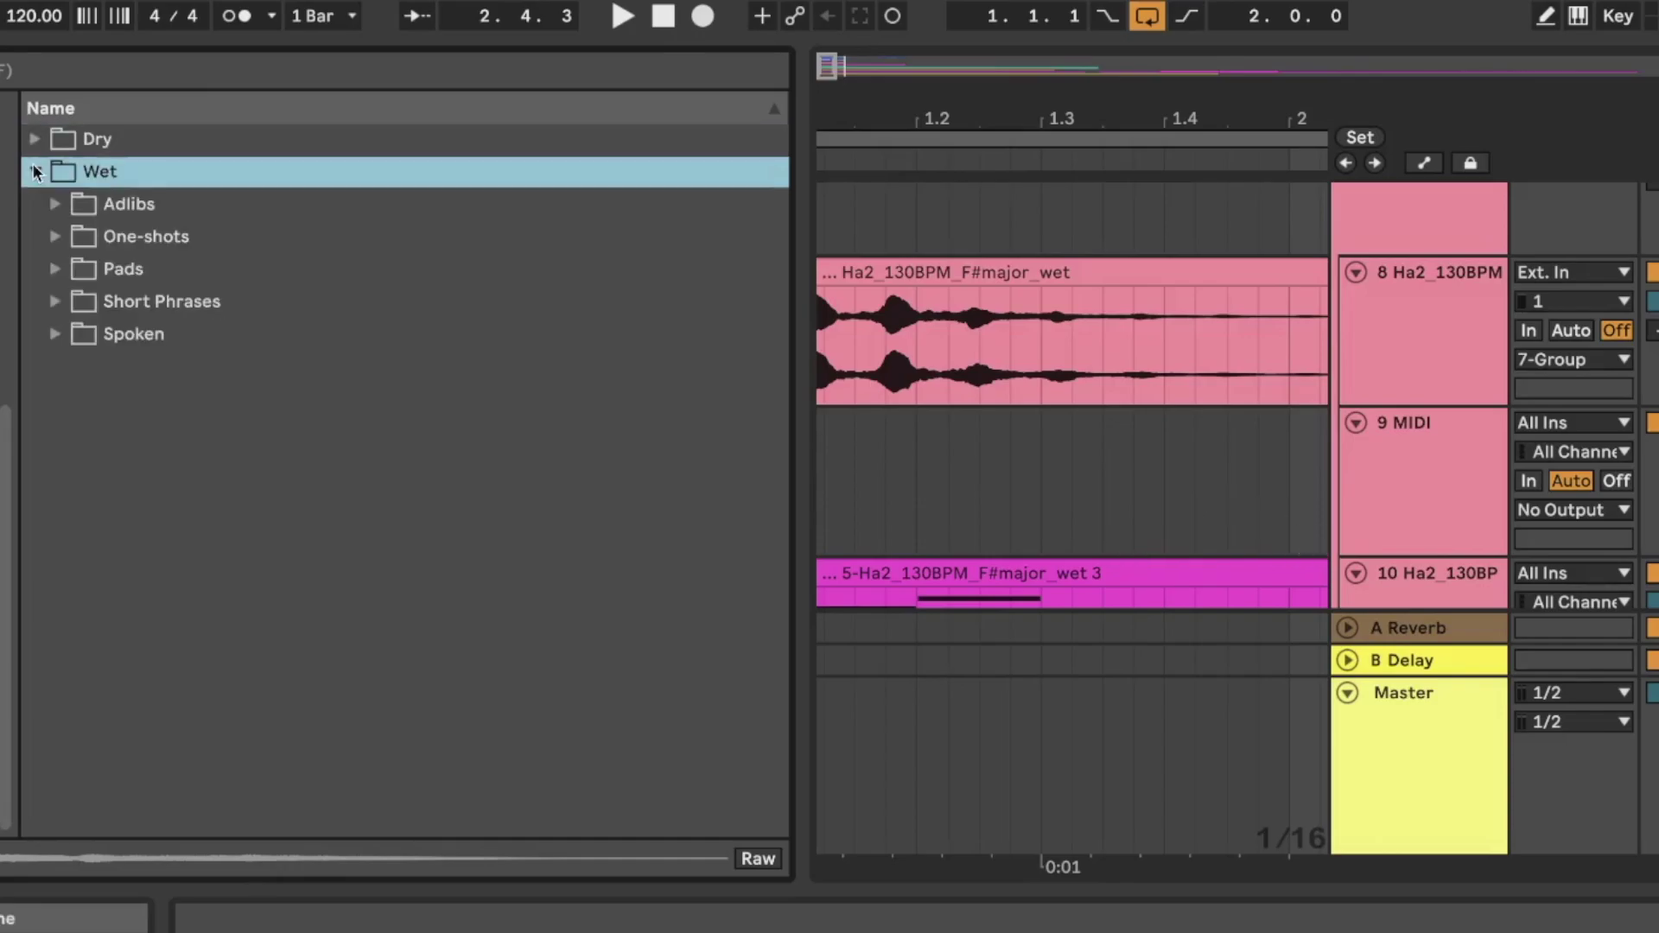
click(54, 237)
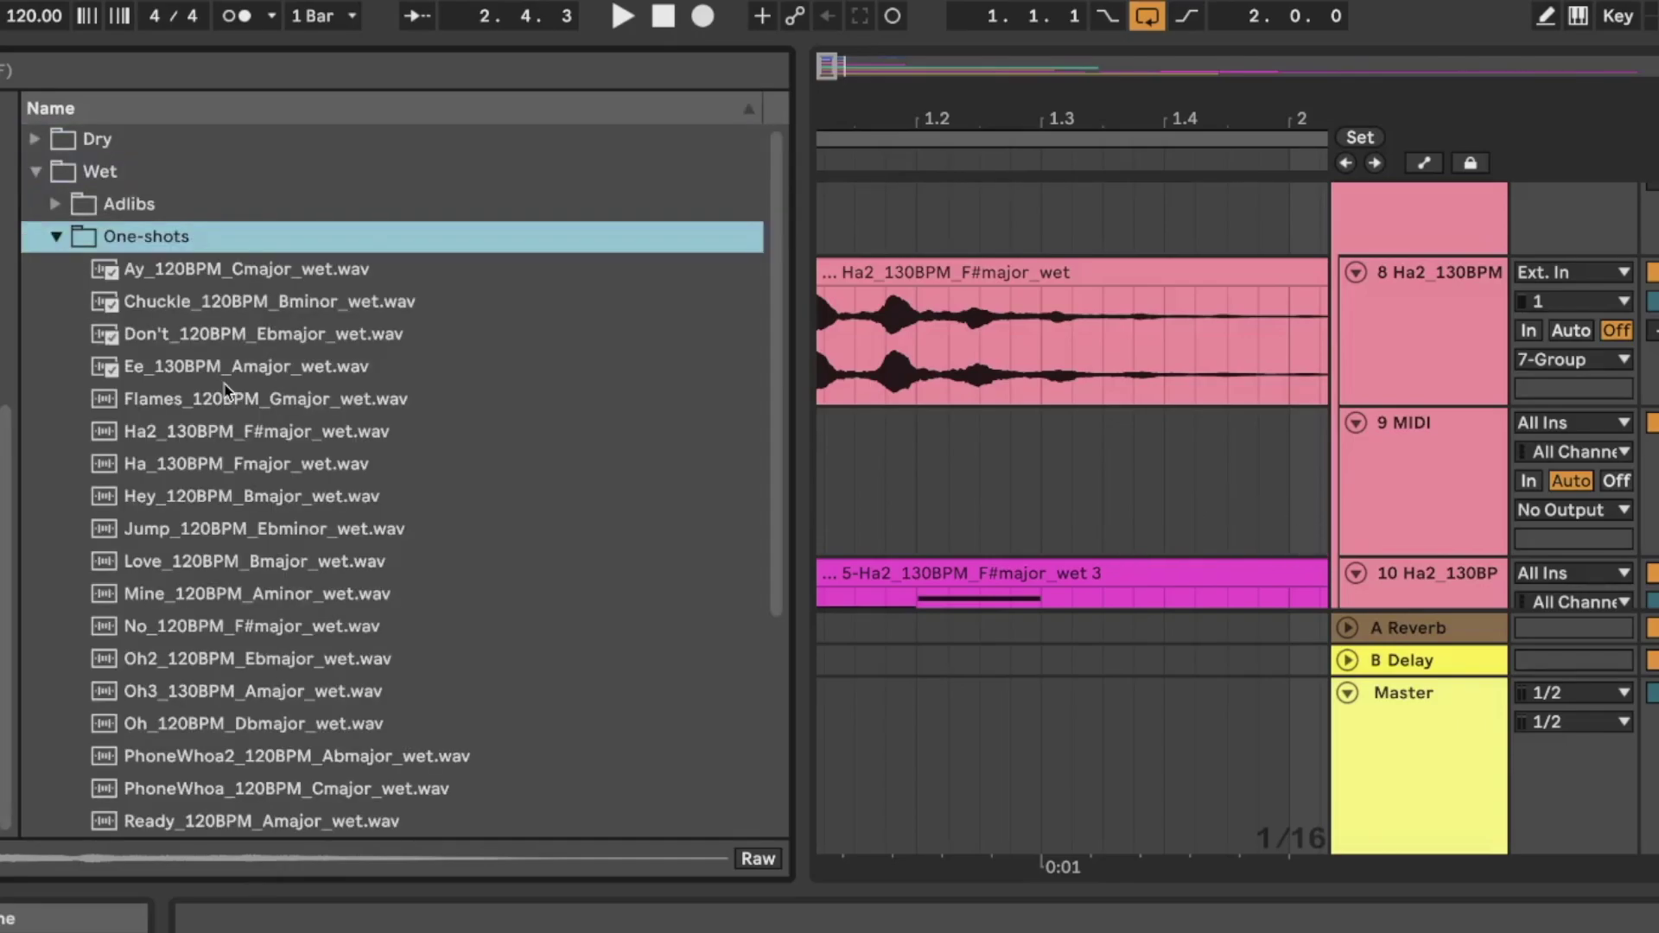
click(210, 434)
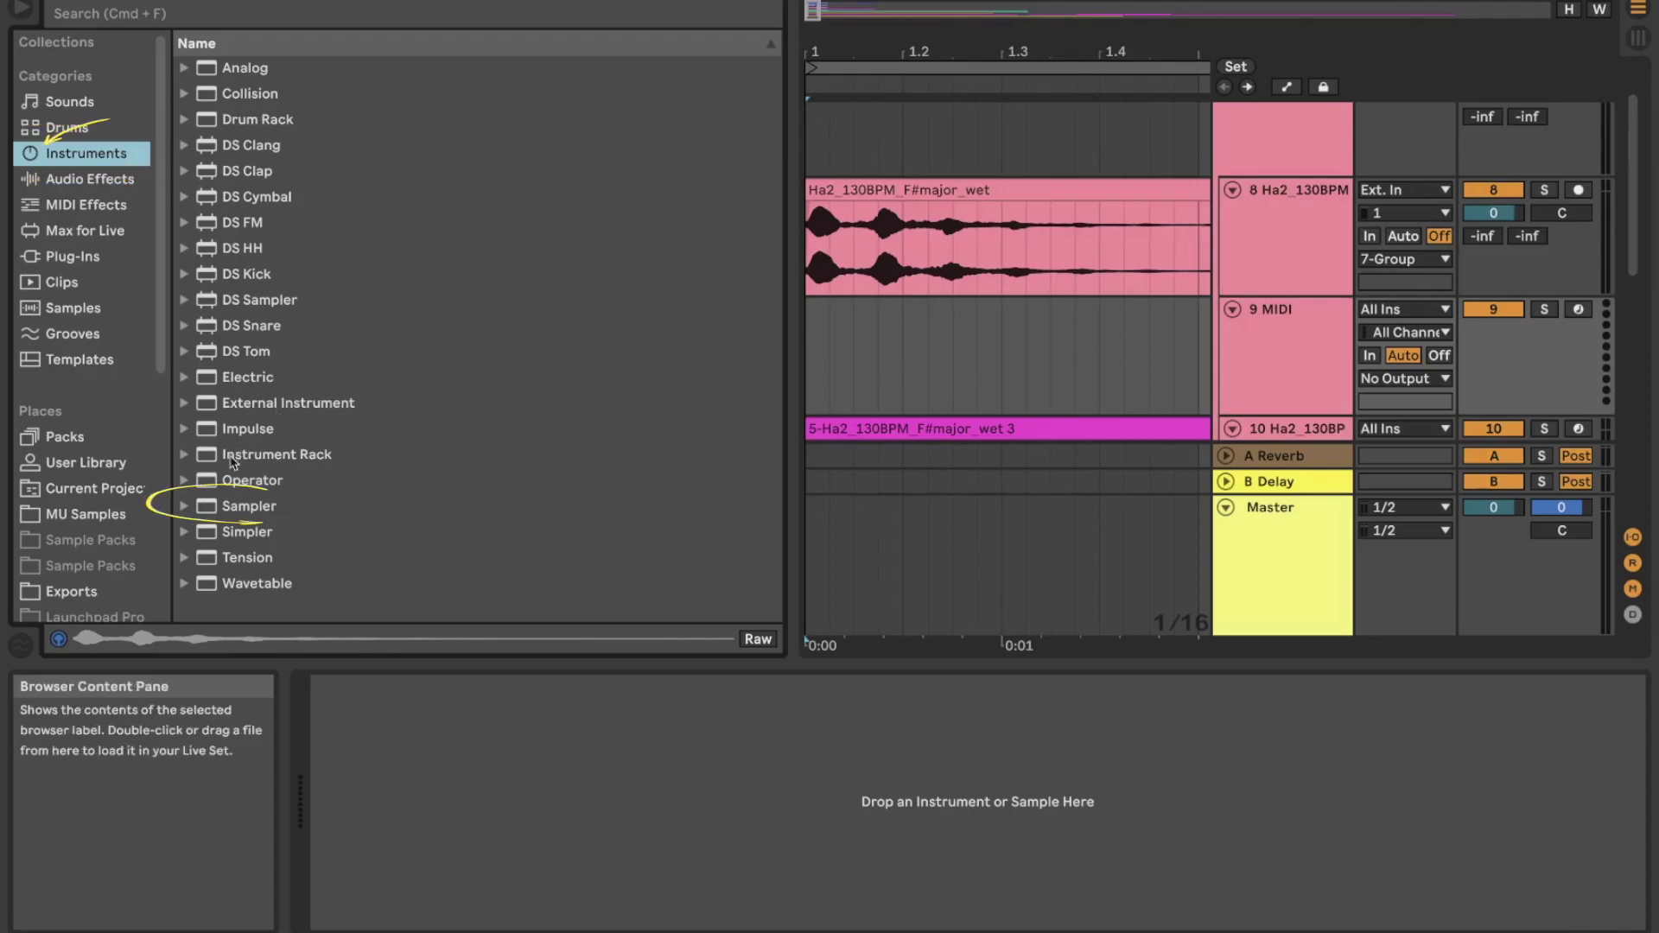
double_click(207, 515)
key(super+alt+b)
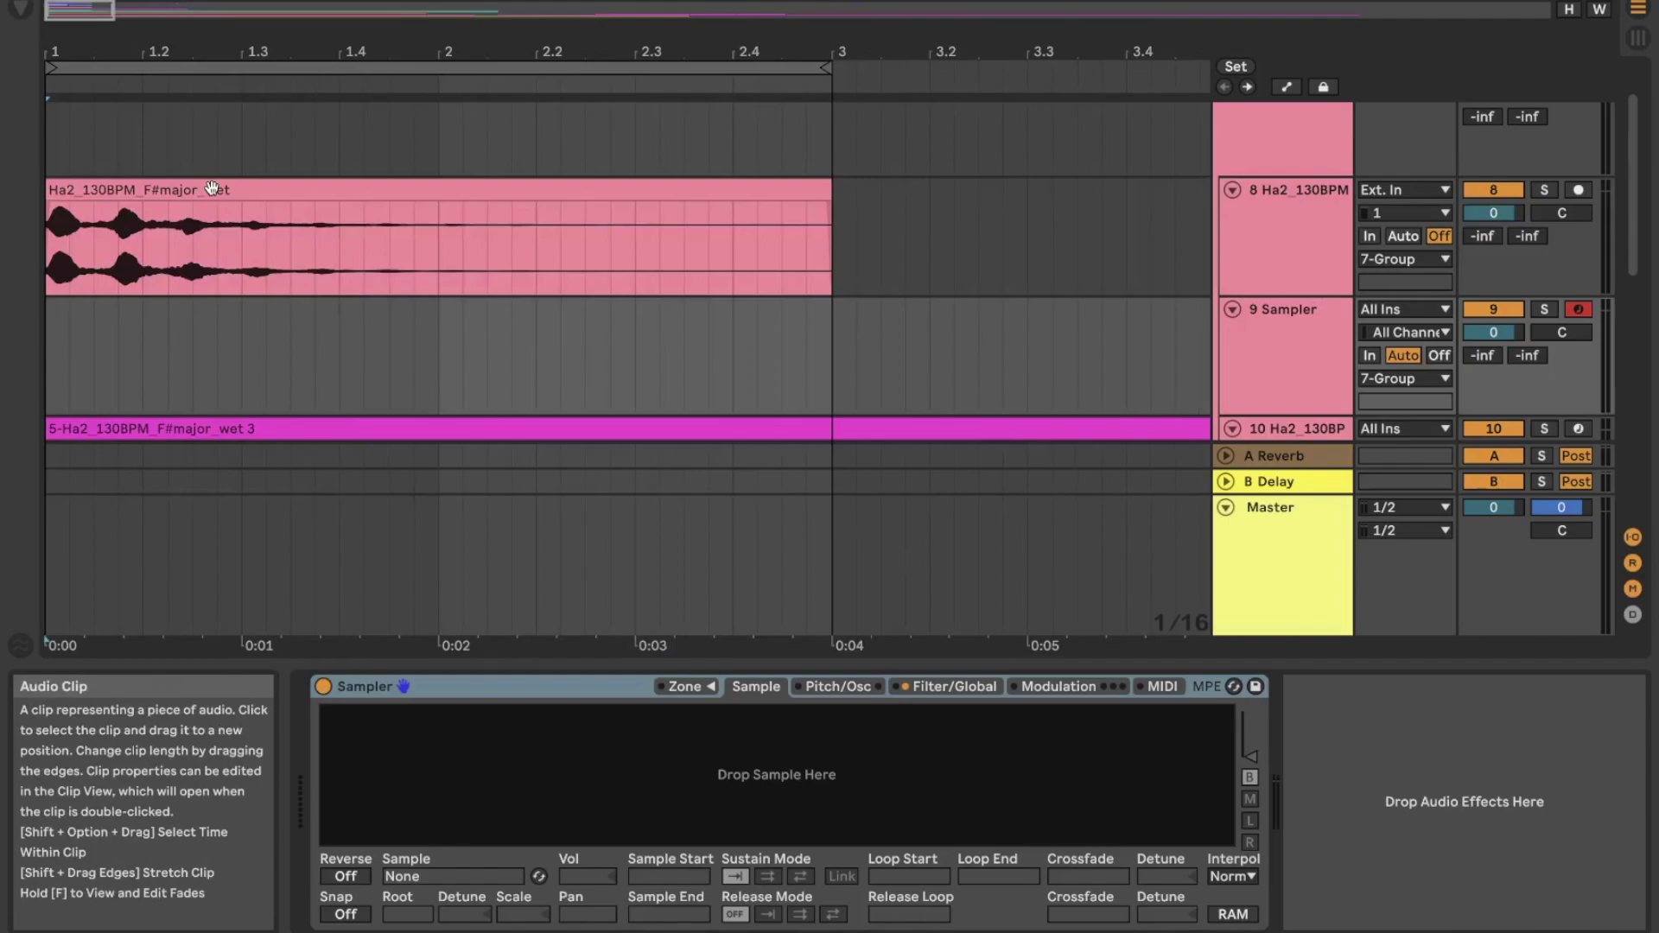
Step: Load the Ha2 clip into the Sampler and trim its end to the first hit (18146)
drag(212, 188, 678, 726)
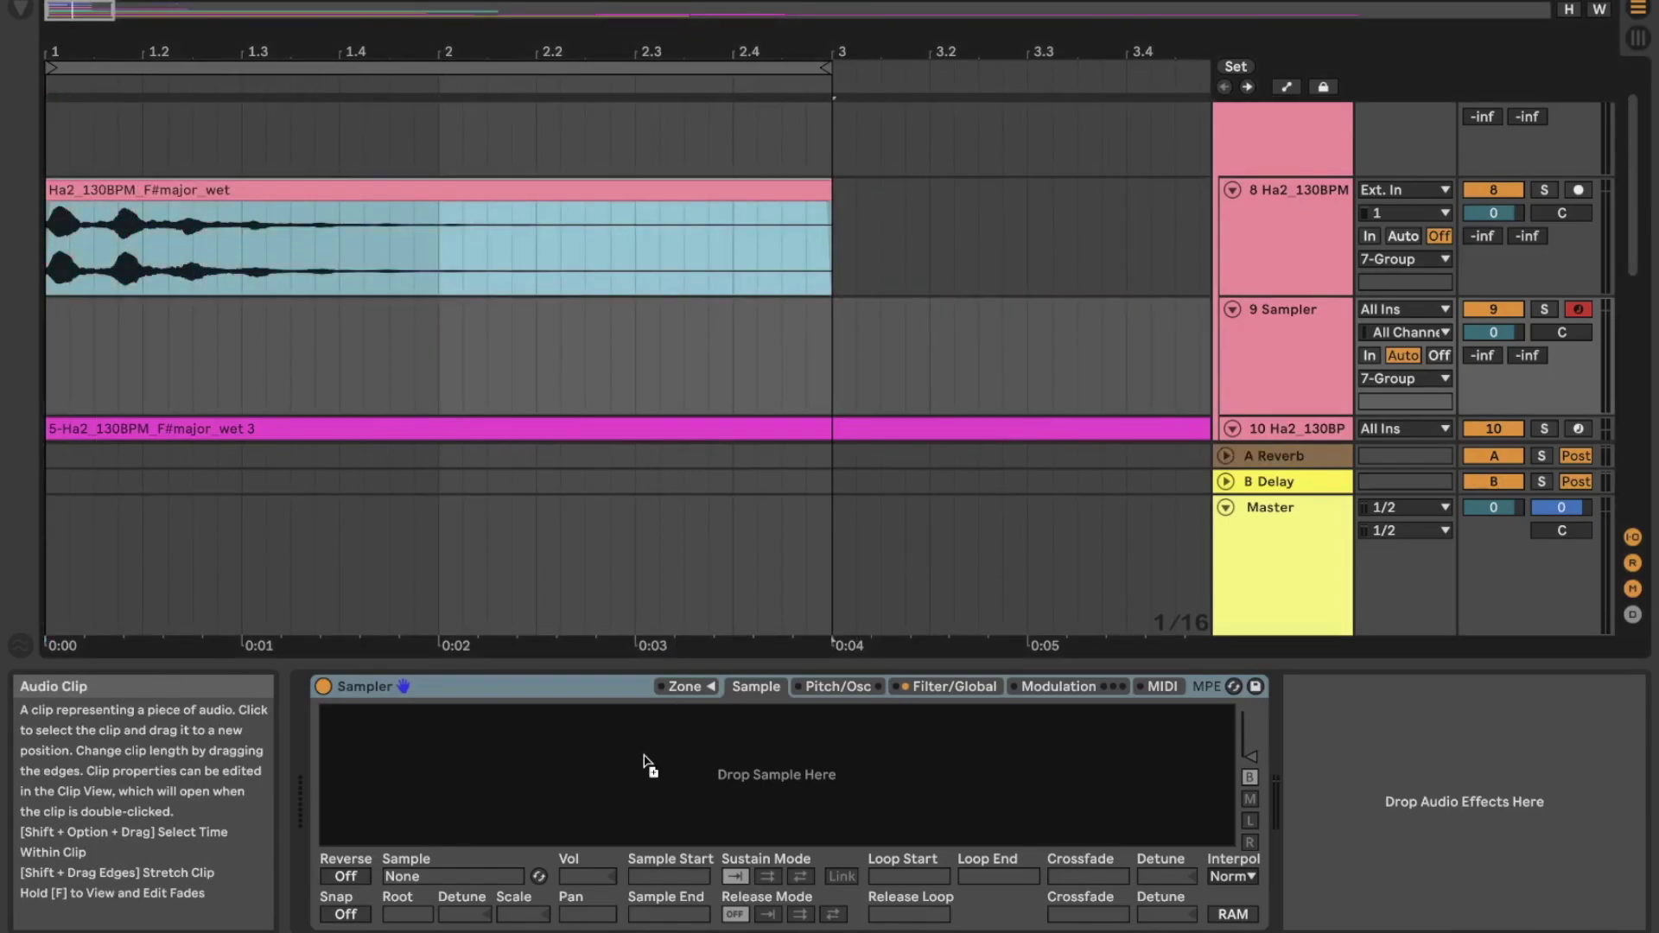
drag(648, 764, 646, 759)
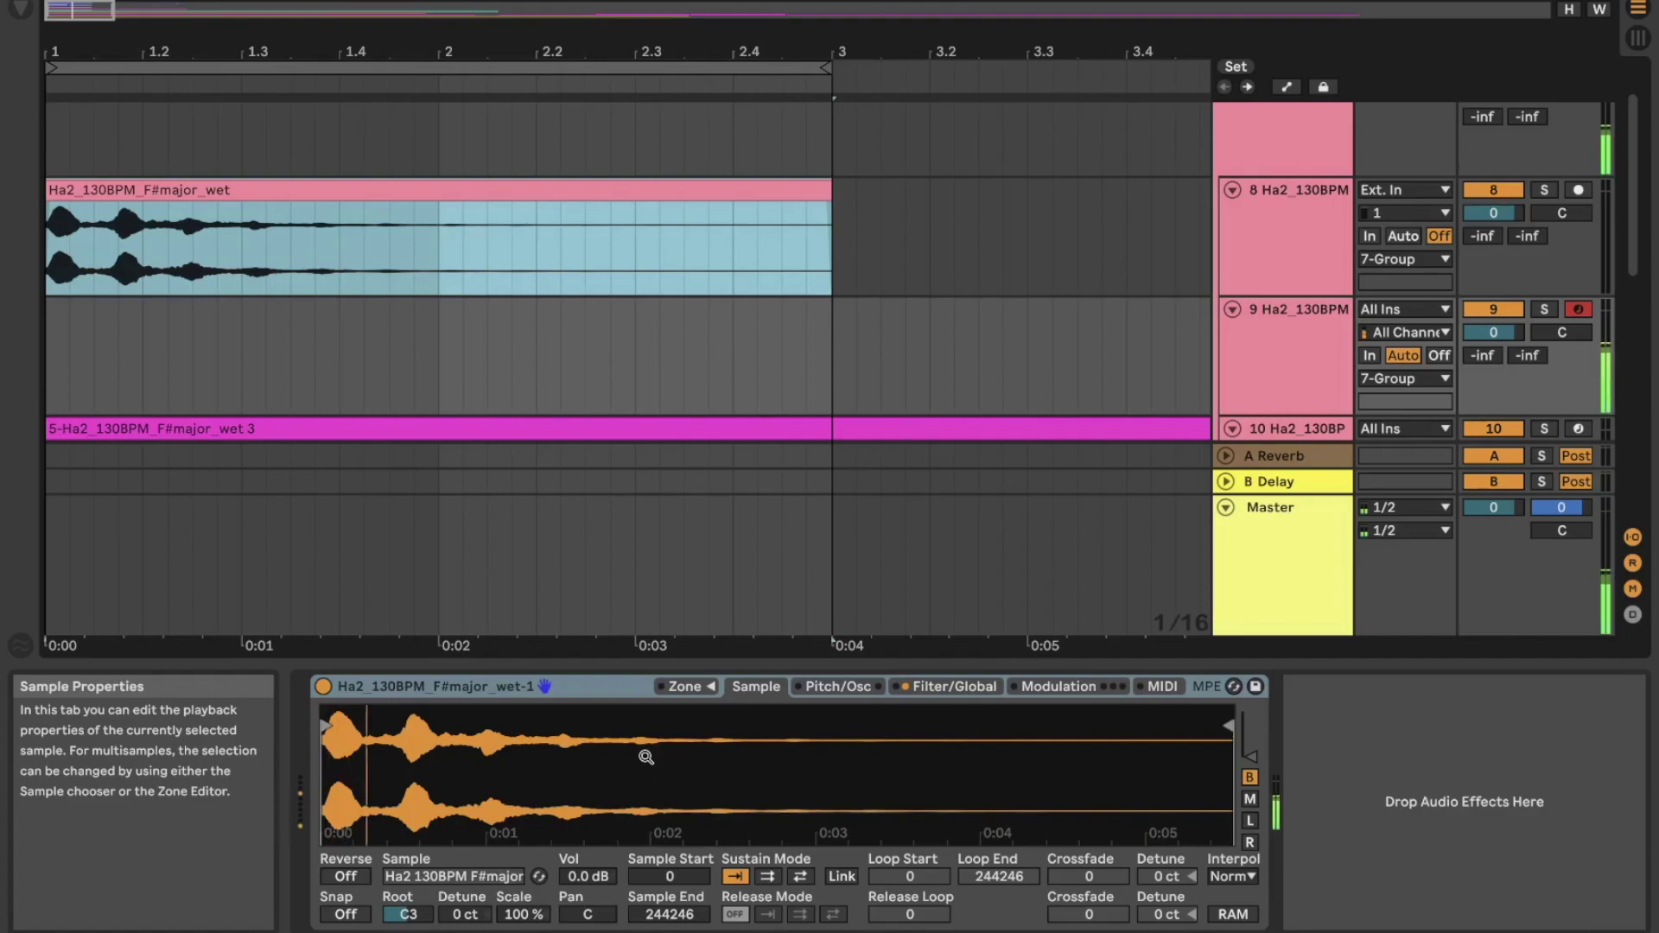
drag(1228, 726, 946, 730)
drag(658, 708, 514, 724)
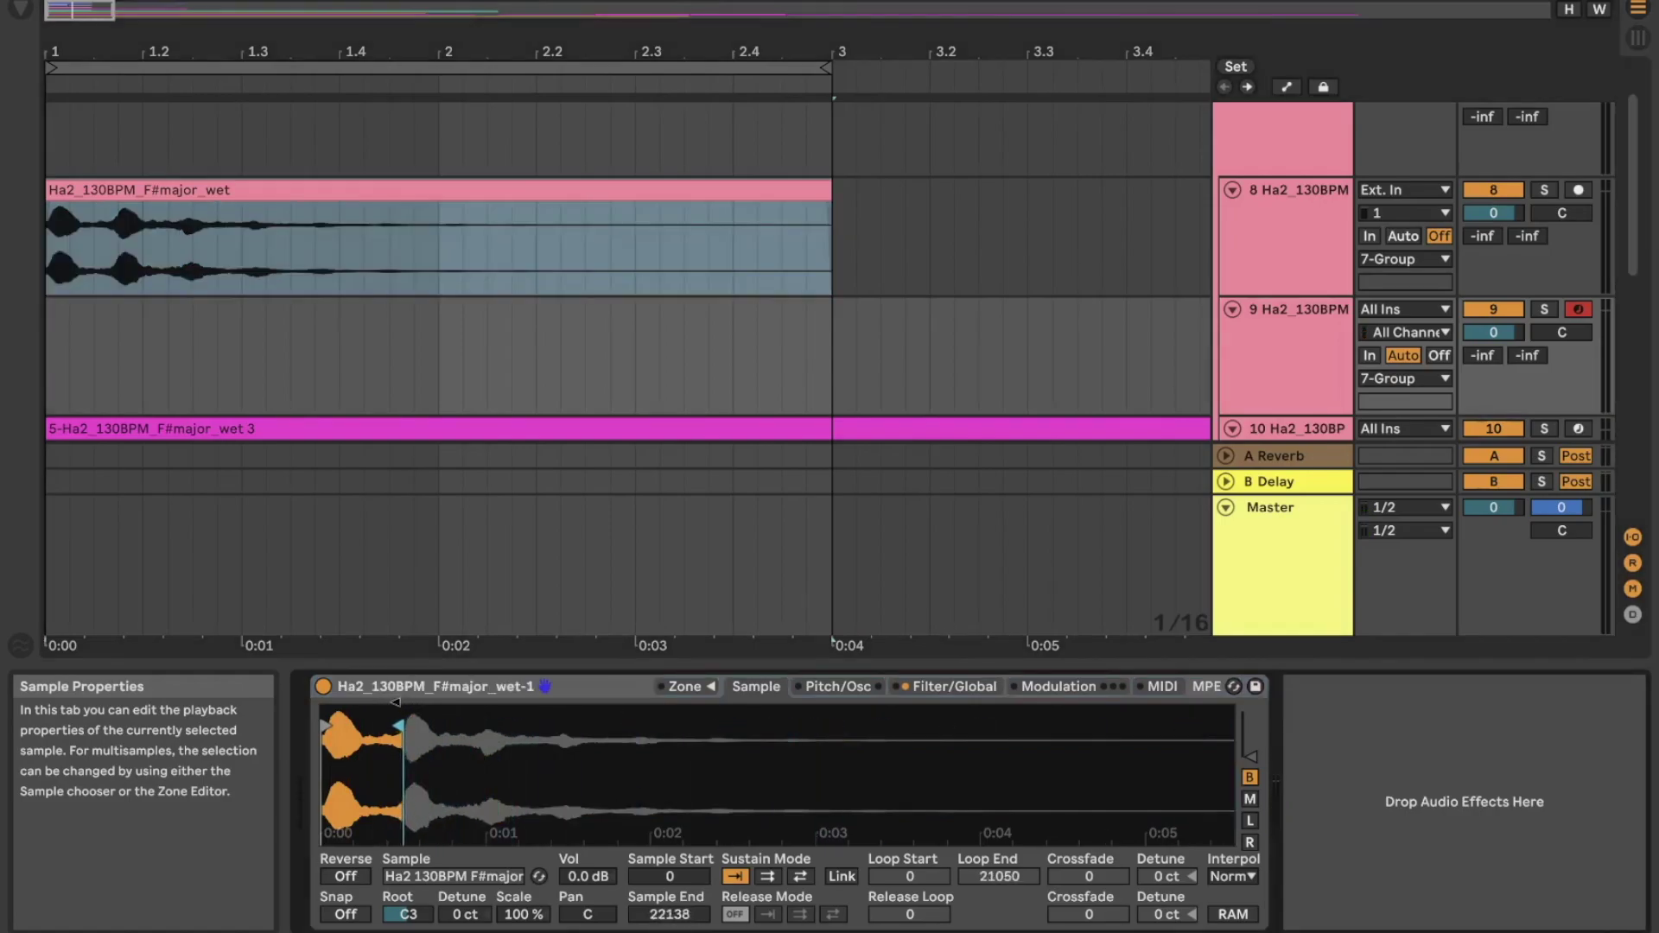
drag(393, 725, 388, 726)
key(Up)
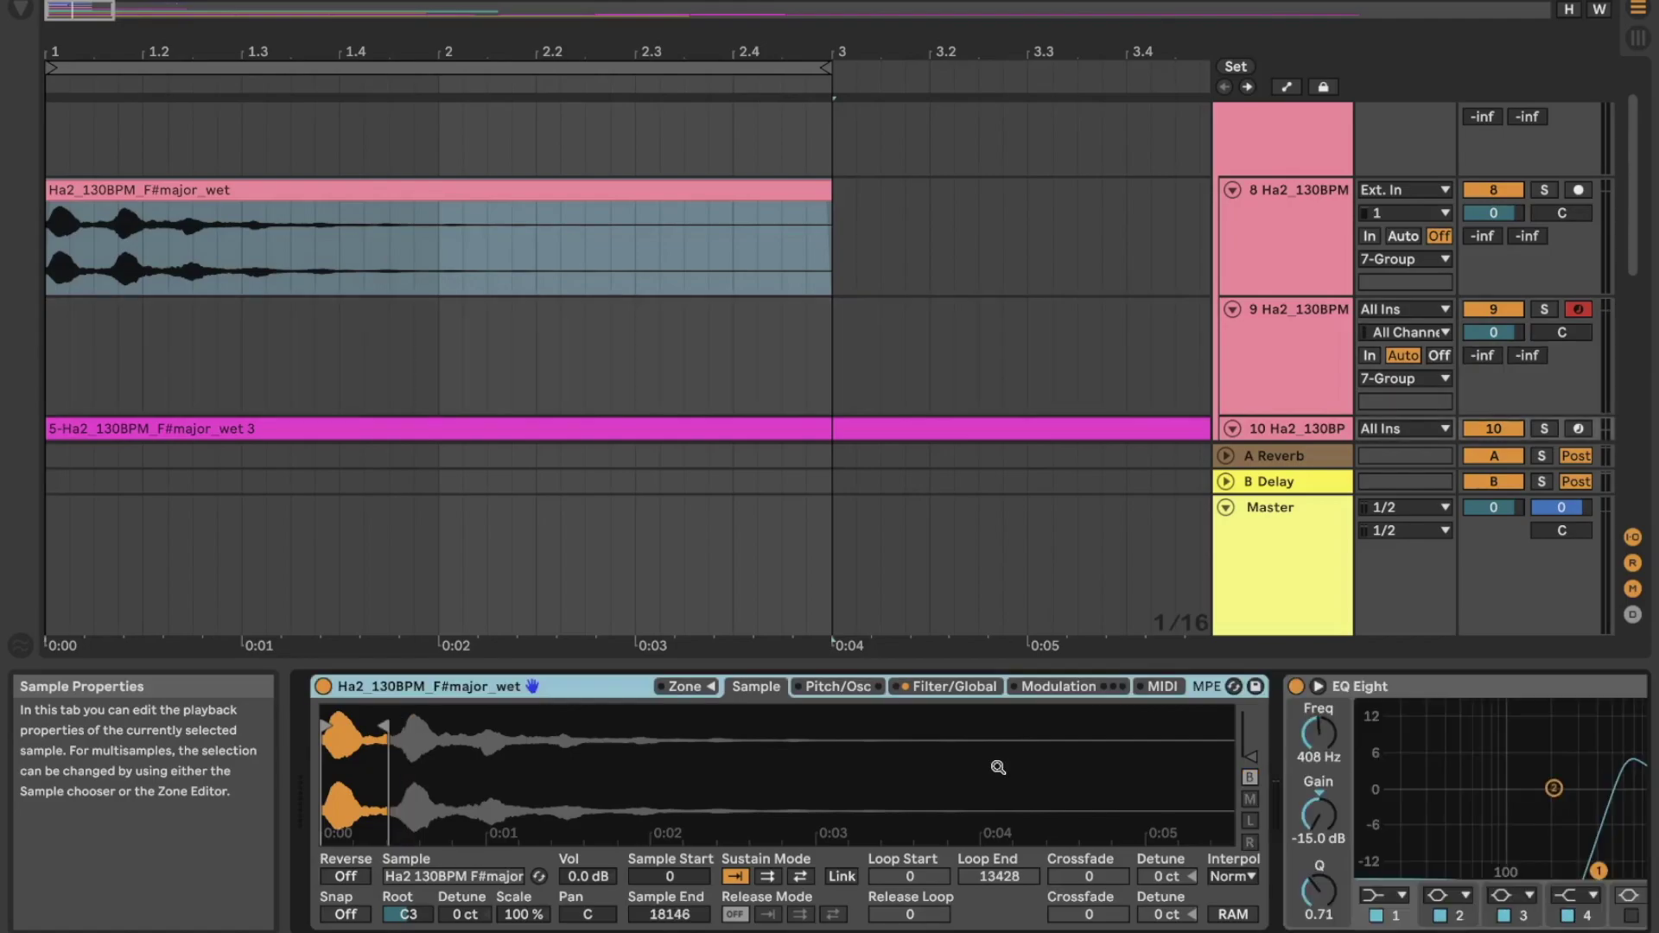
Step: Audition the Saturator's Analog Clip curve in track 9's chain, then restore Soft Sine
scroll(484, 813, right, 5)
scroll(808, 752, right, 10)
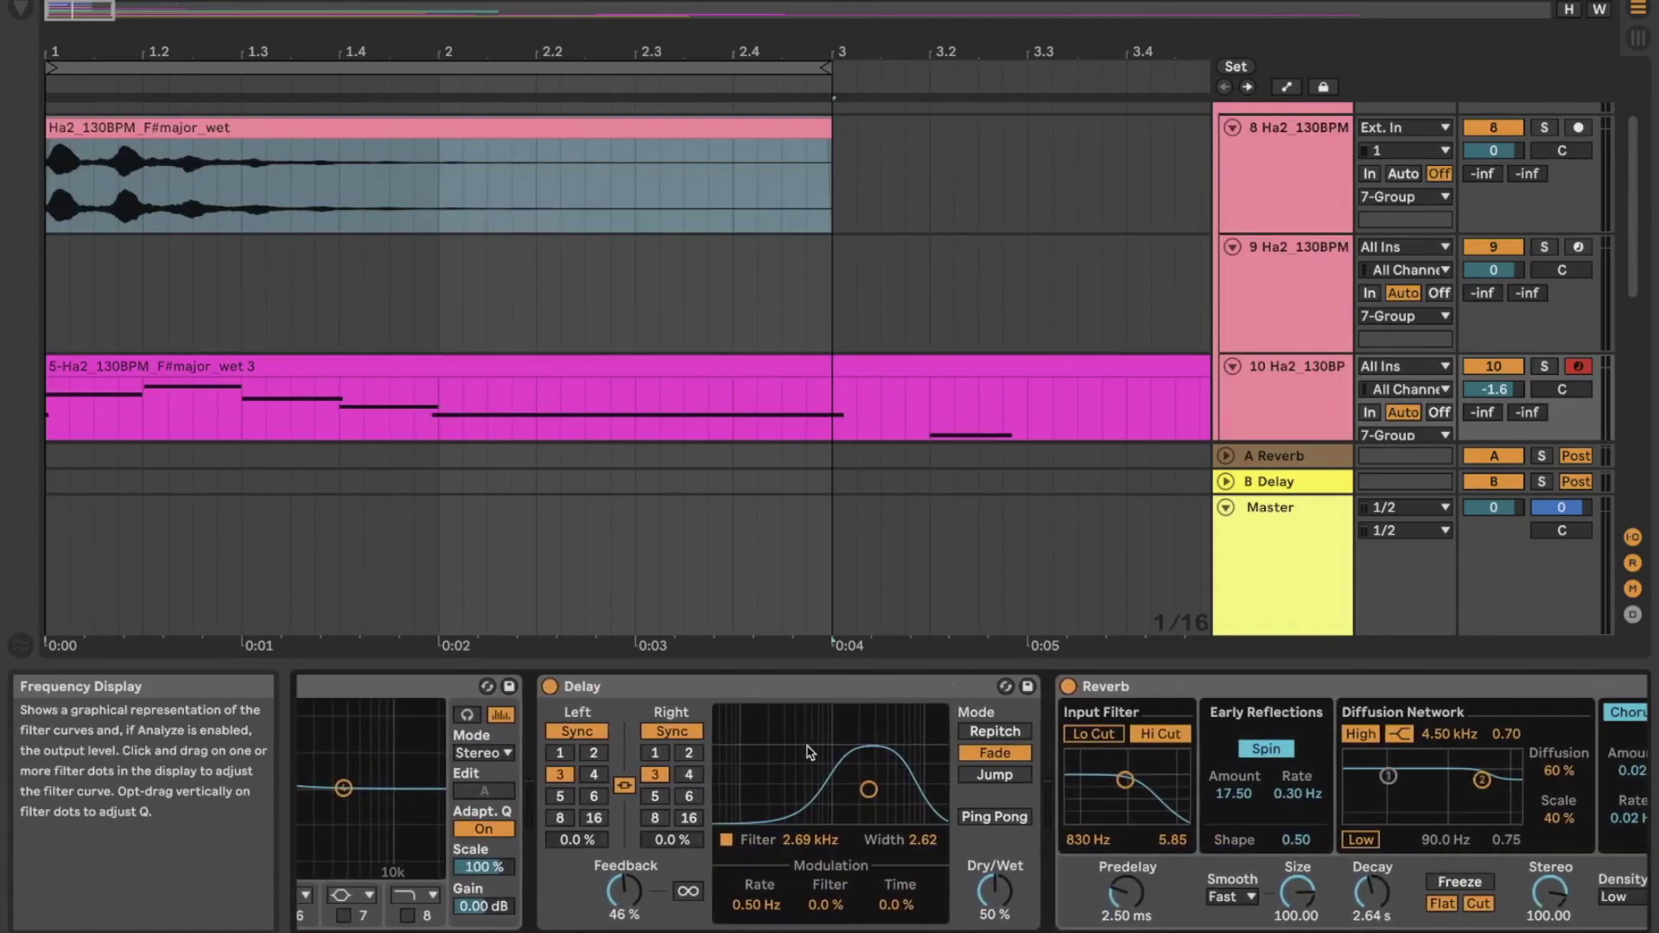
scroll(1104, 751, right, 10)
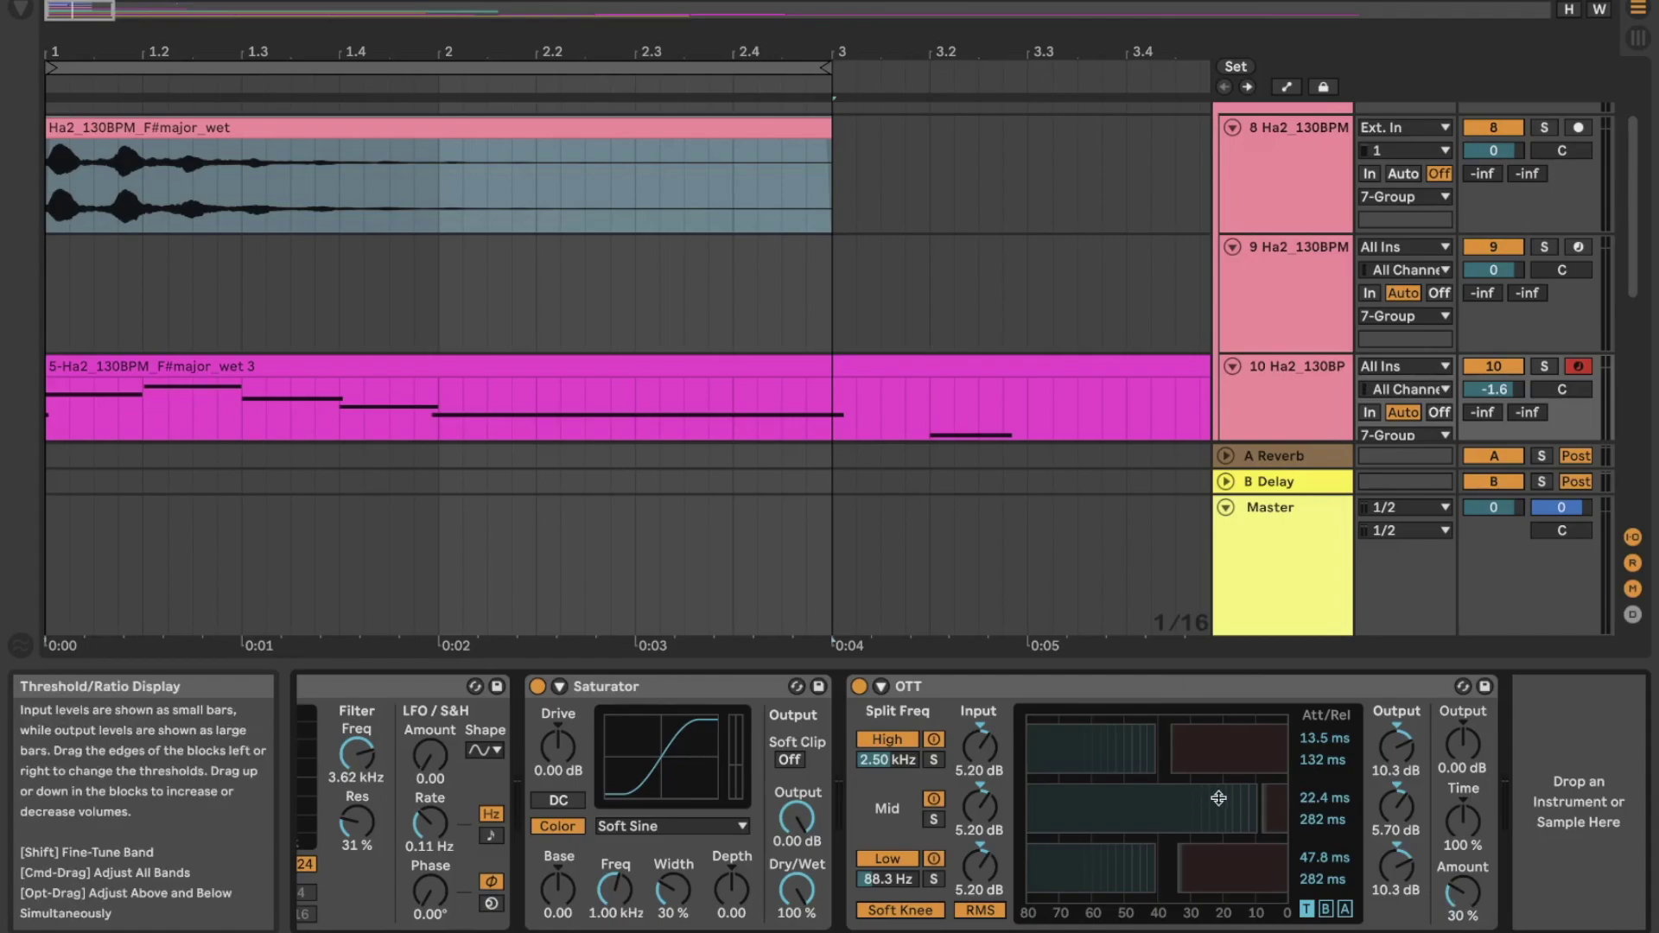
scroll(1124, 804, left, 5)
click(949, 826)
click(937, 843)
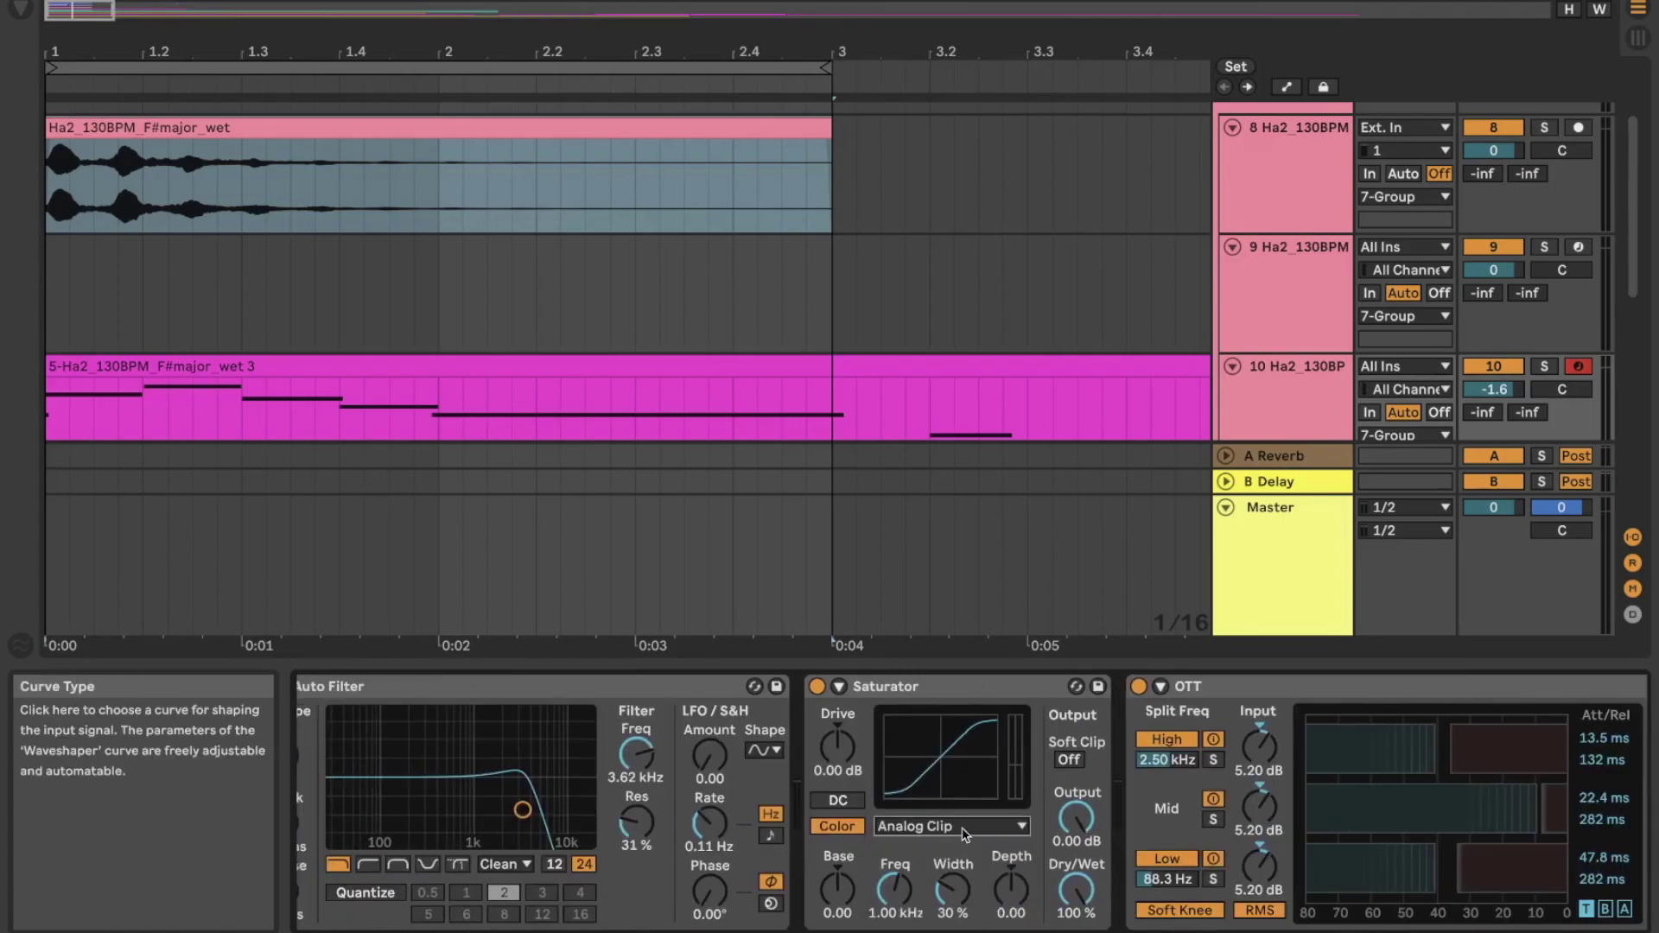
click(949, 826)
click(951, 867)
Step: Scroll the device chain back to the Simpler
scroll(917, 801, left, 6)
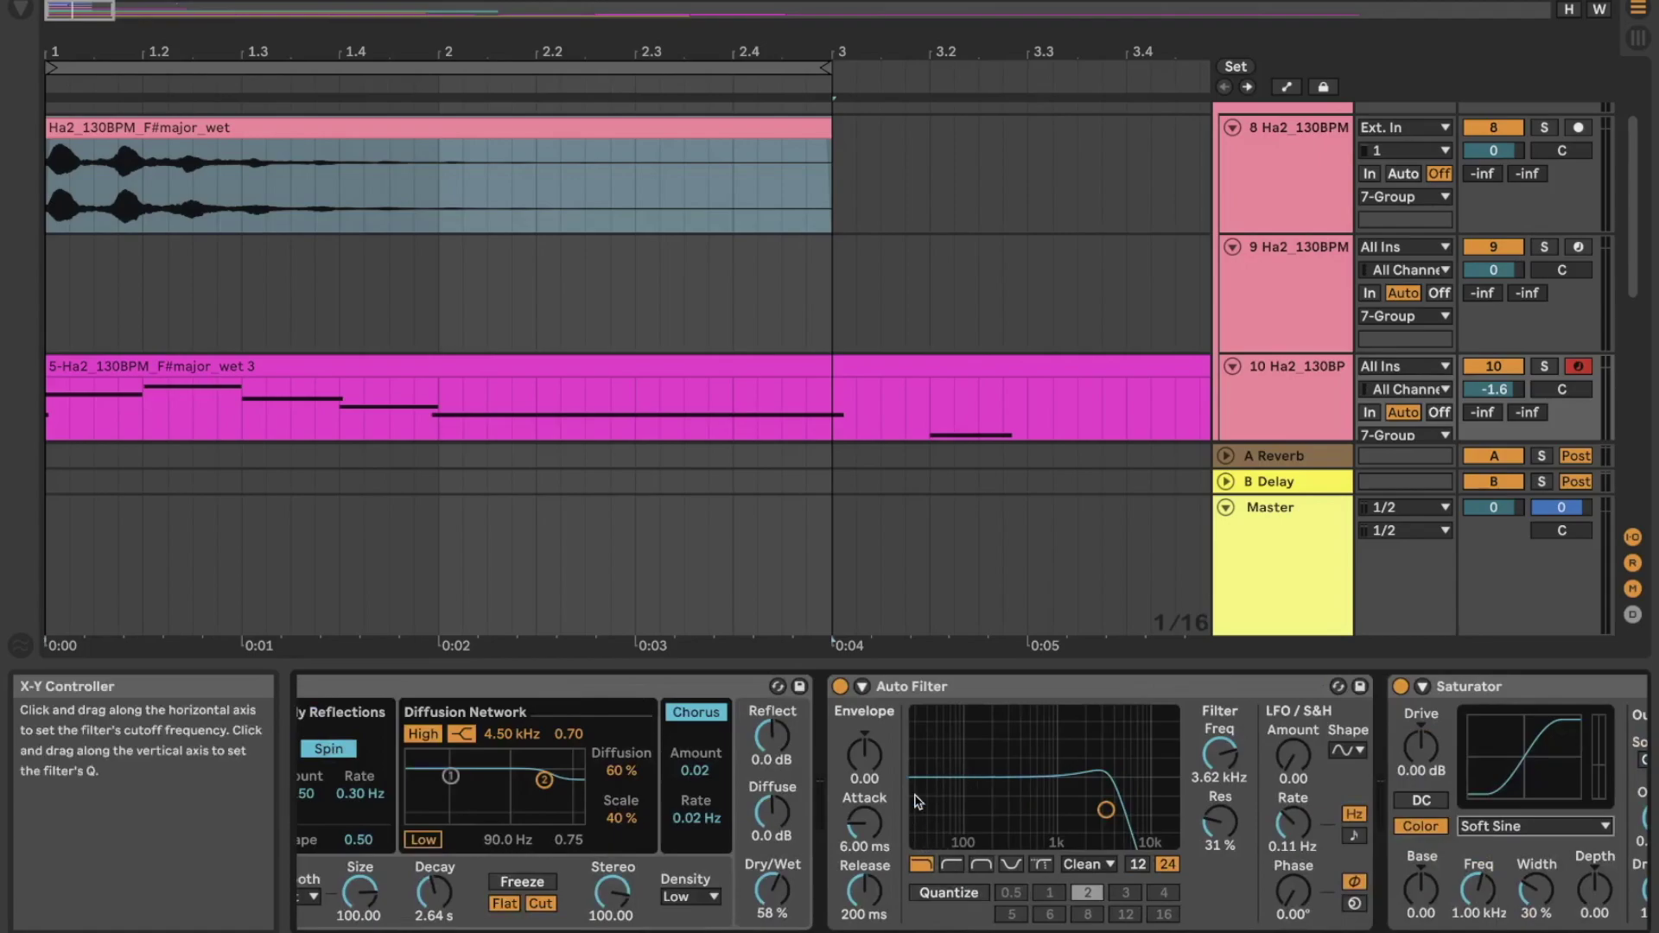
scroll(950, 875, left, 5)
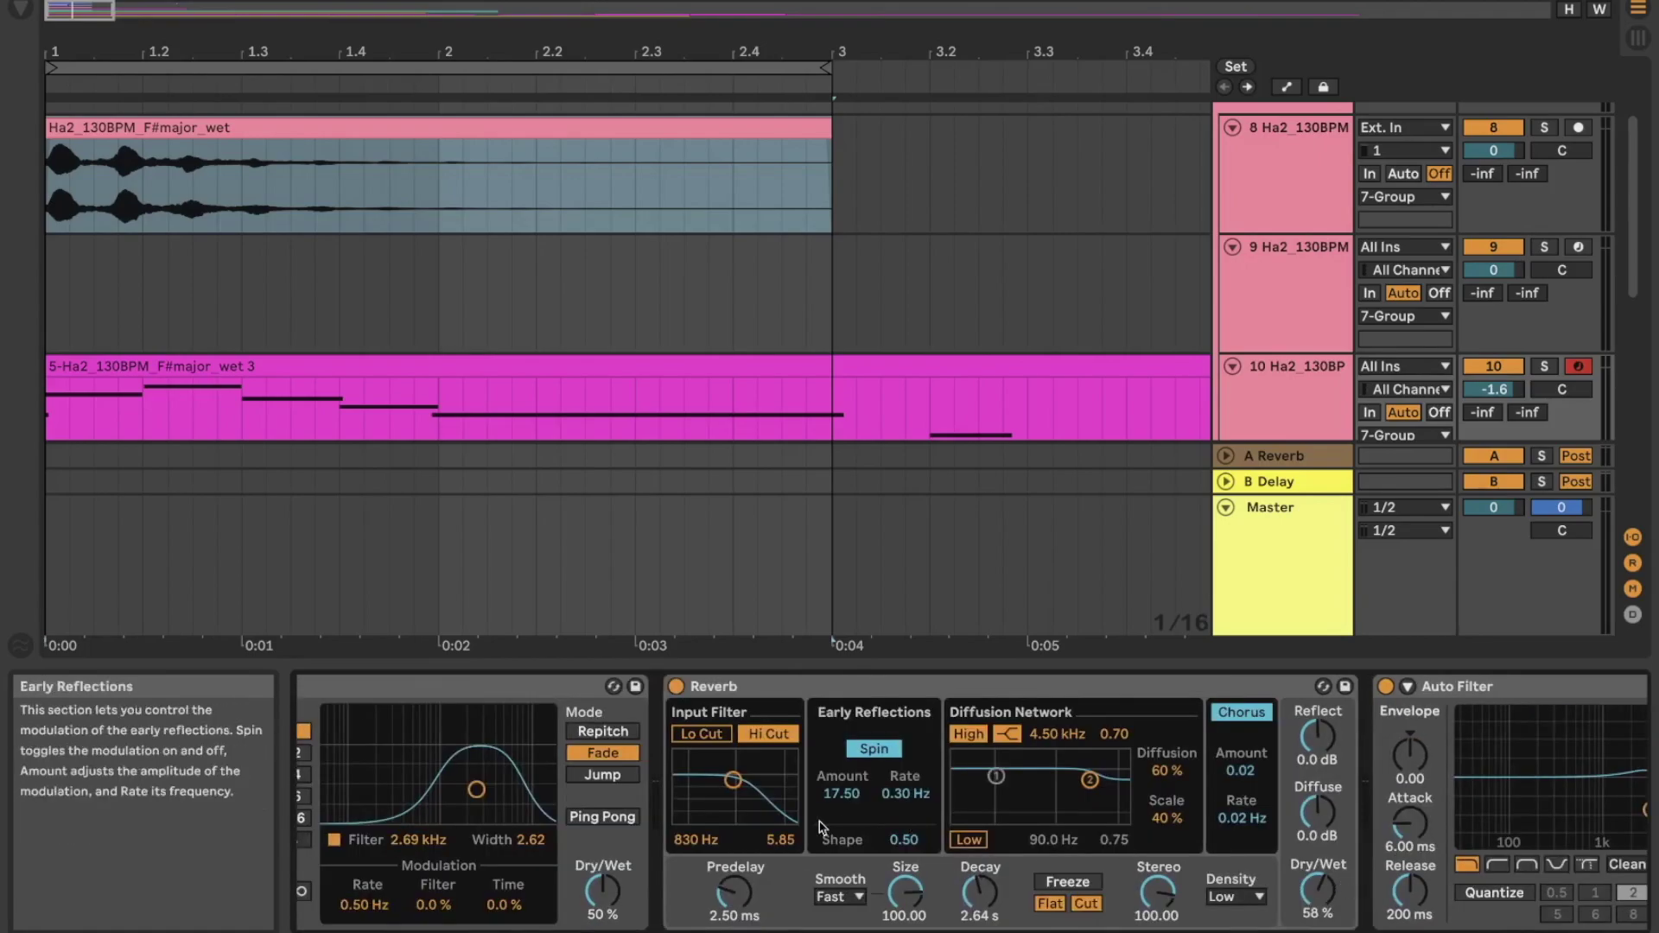
scroll(821, 827, left, 8)
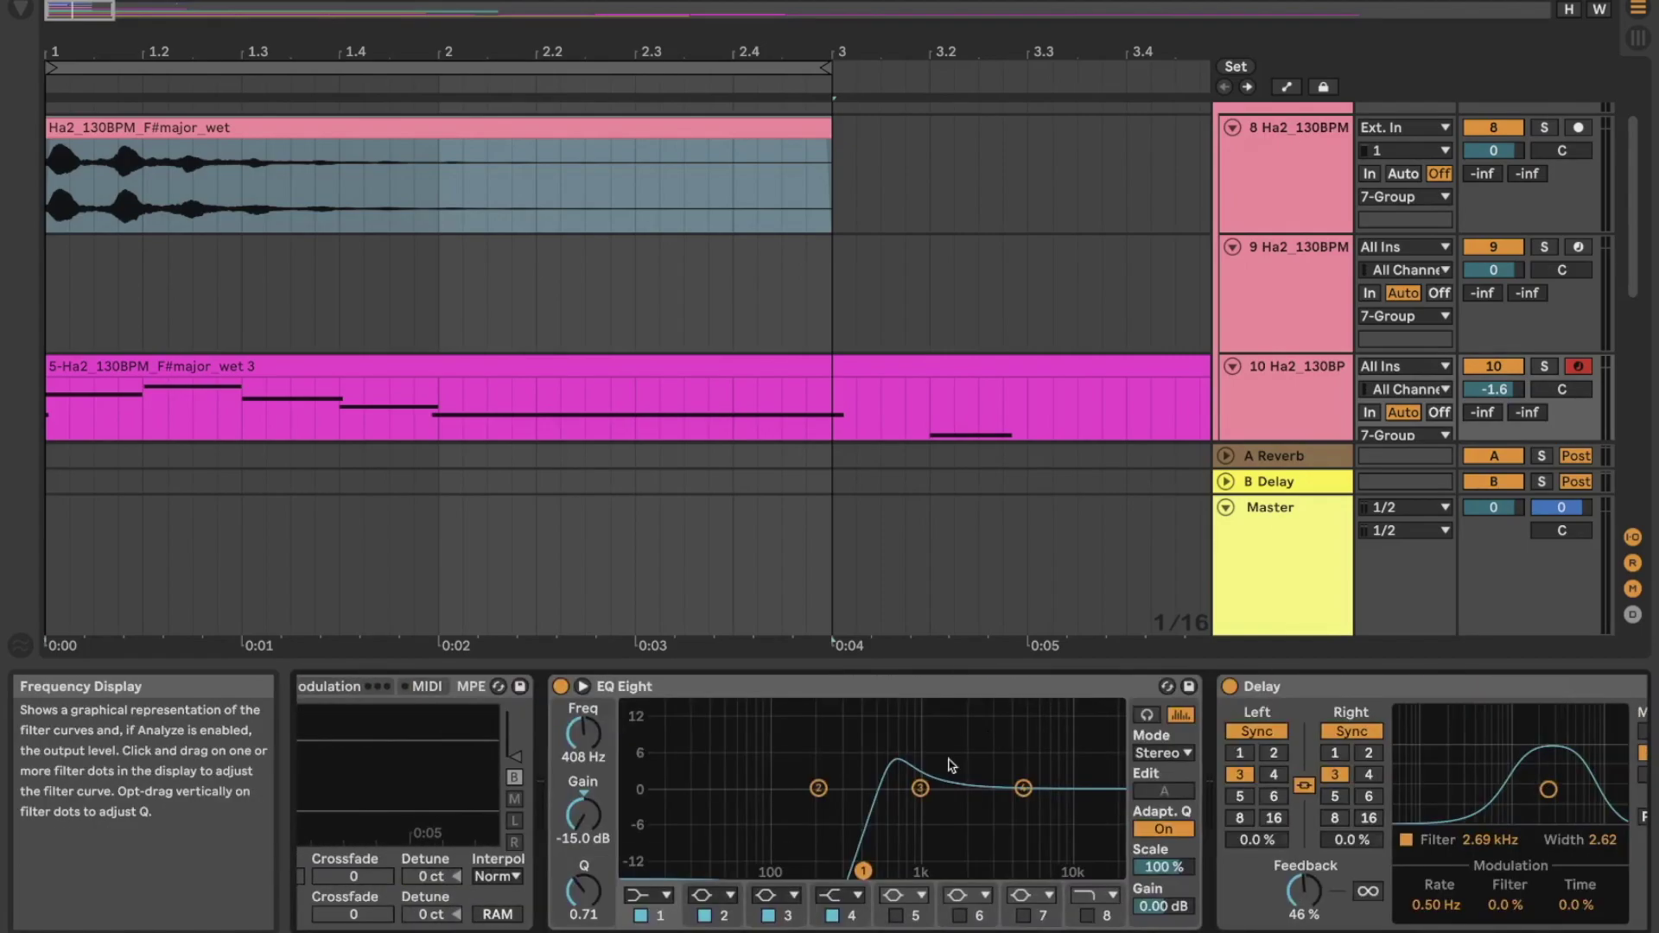
scroll(691, 849, left, 8)
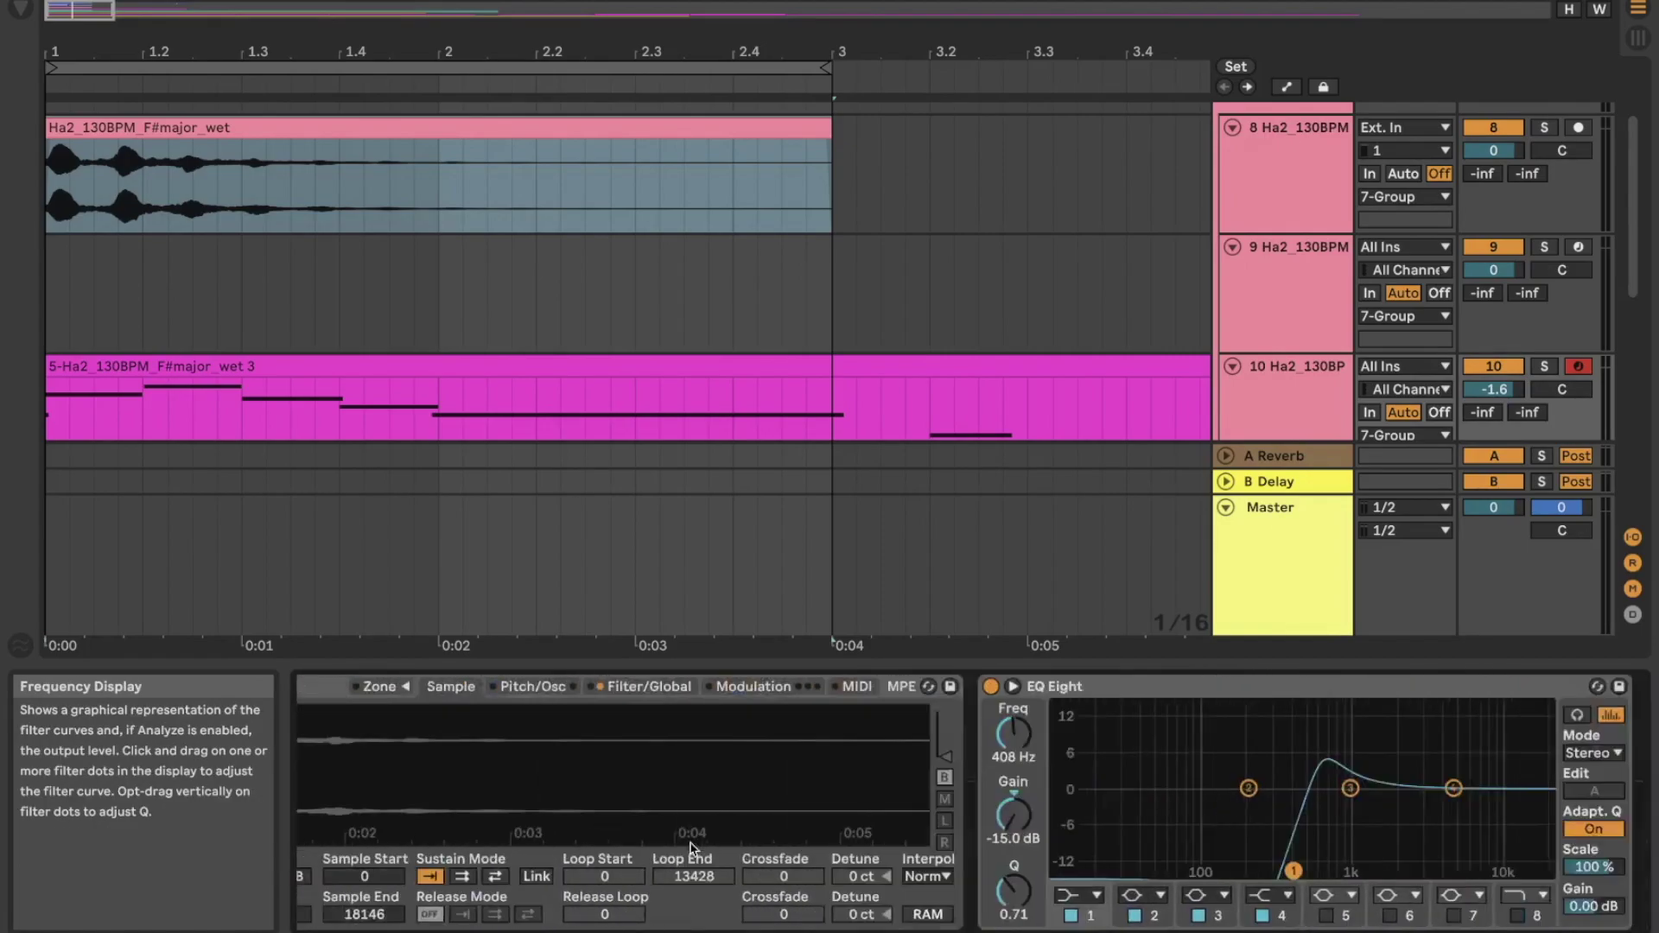
scroll(1007, 296, down, 2)
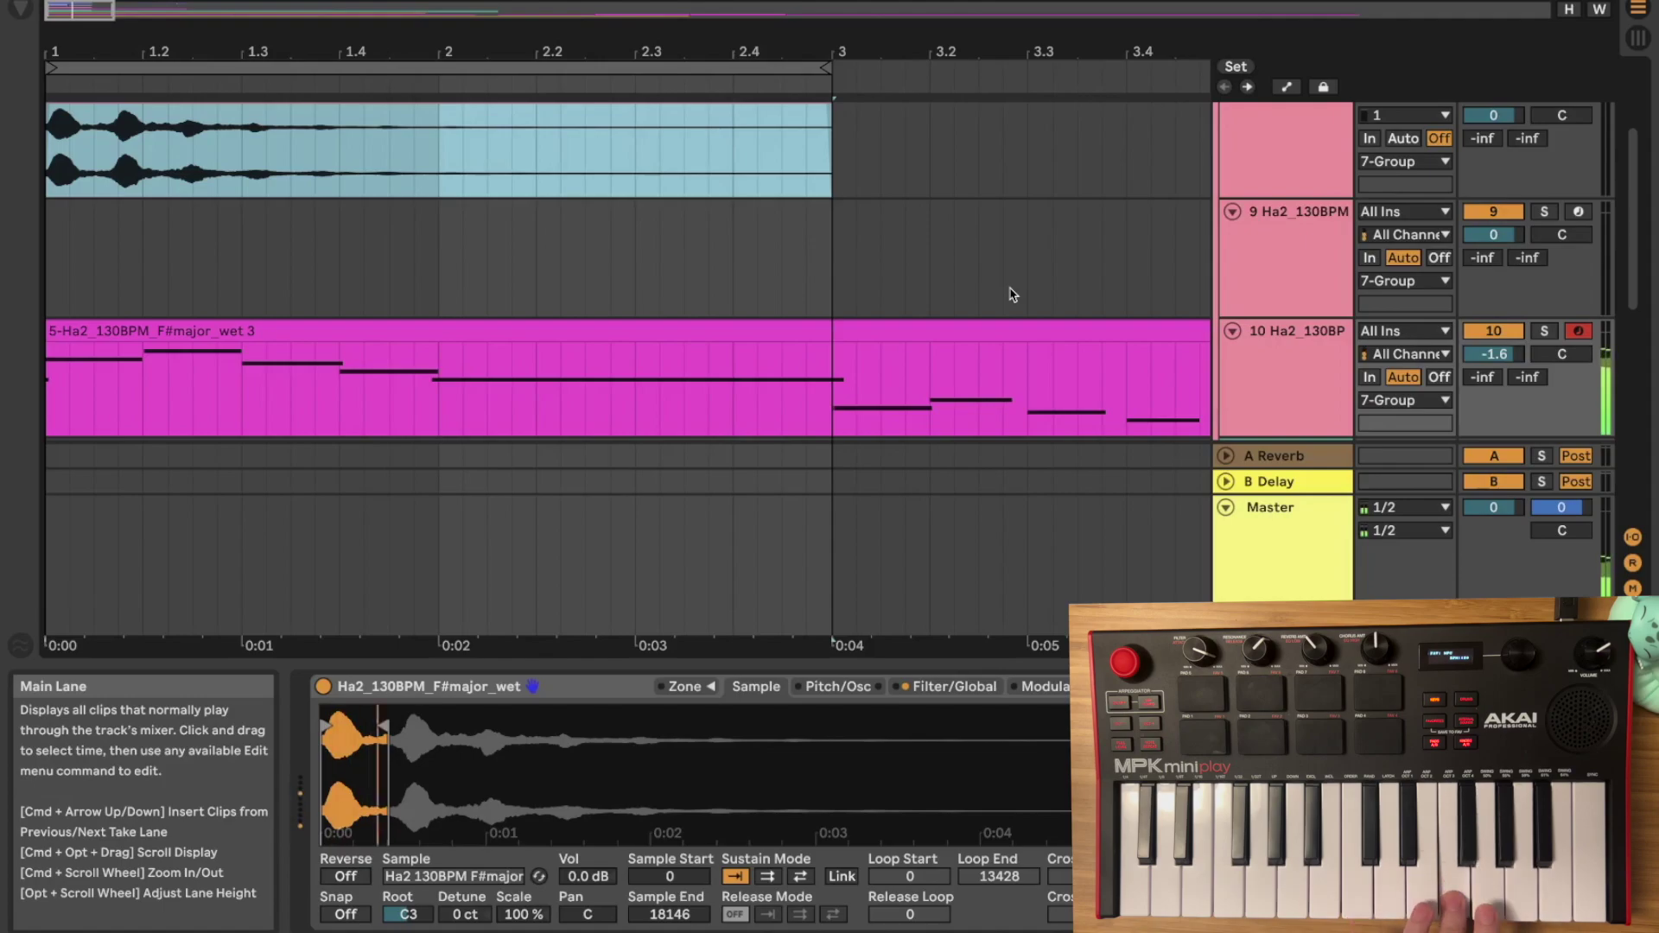
Step: Scroll the arrangement down to the Pads group's HaHa_100BPM_C#minor clip
scroll(1013, 294, down, 3)
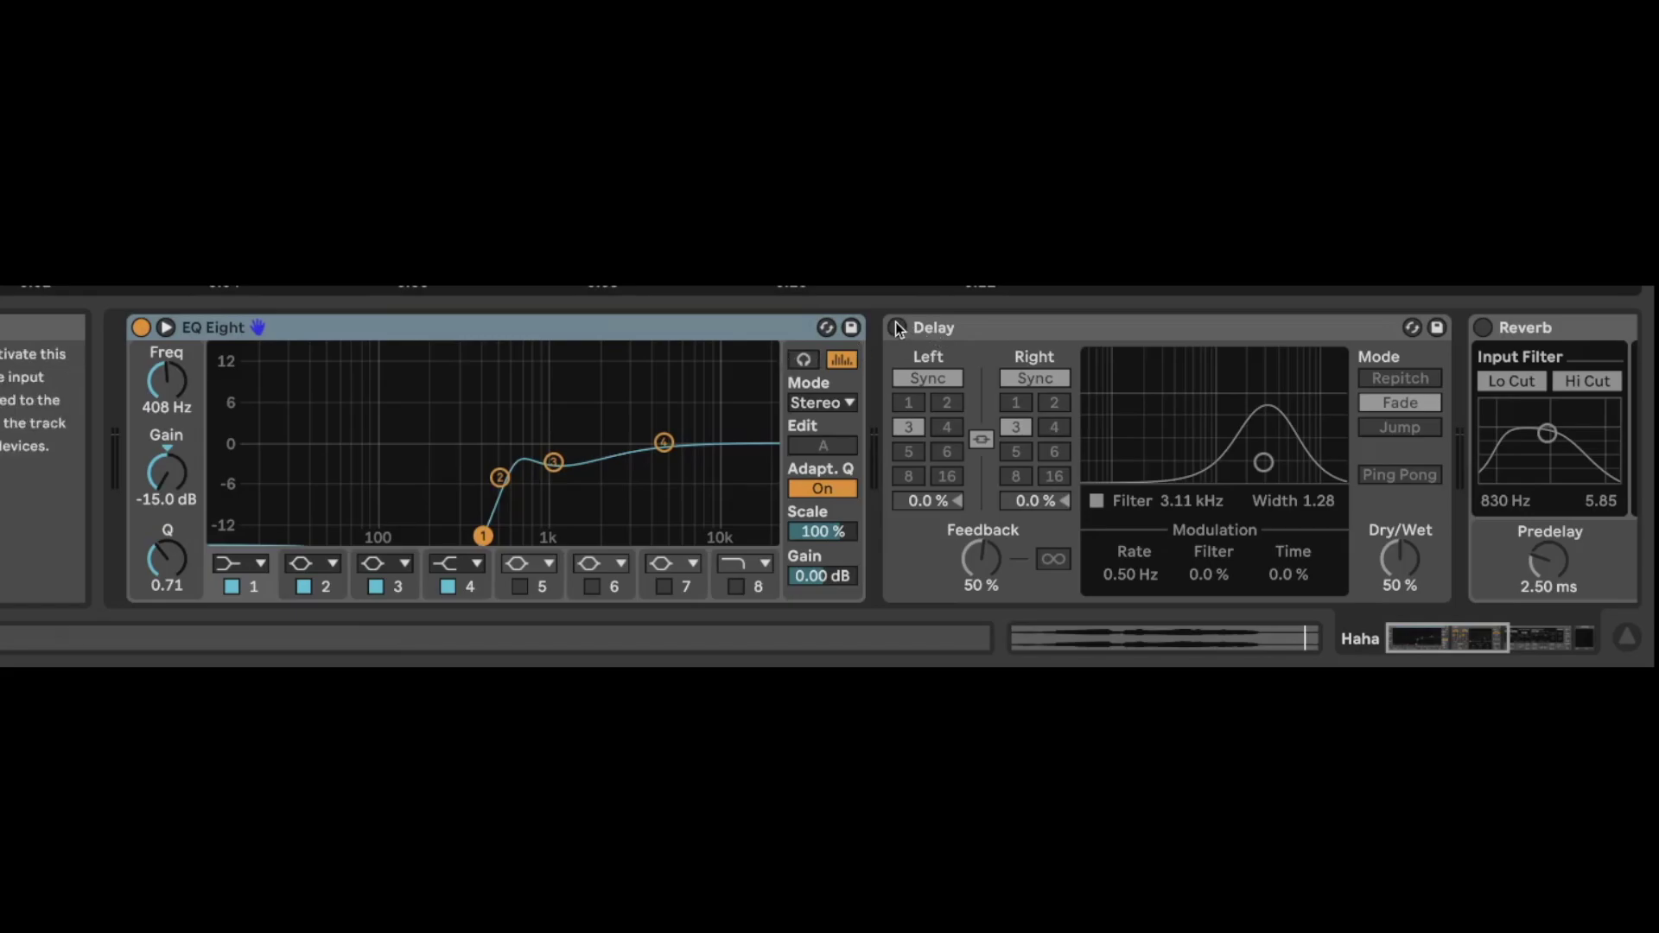
Step: Switch on the HaHa track's Delay and Reverb and scroll the chain toward ValhallaSupermassive
click(897, 327)
scroll(933, 329, right, 5)
click(937, 327)
scroll(831, 588, right, 5)
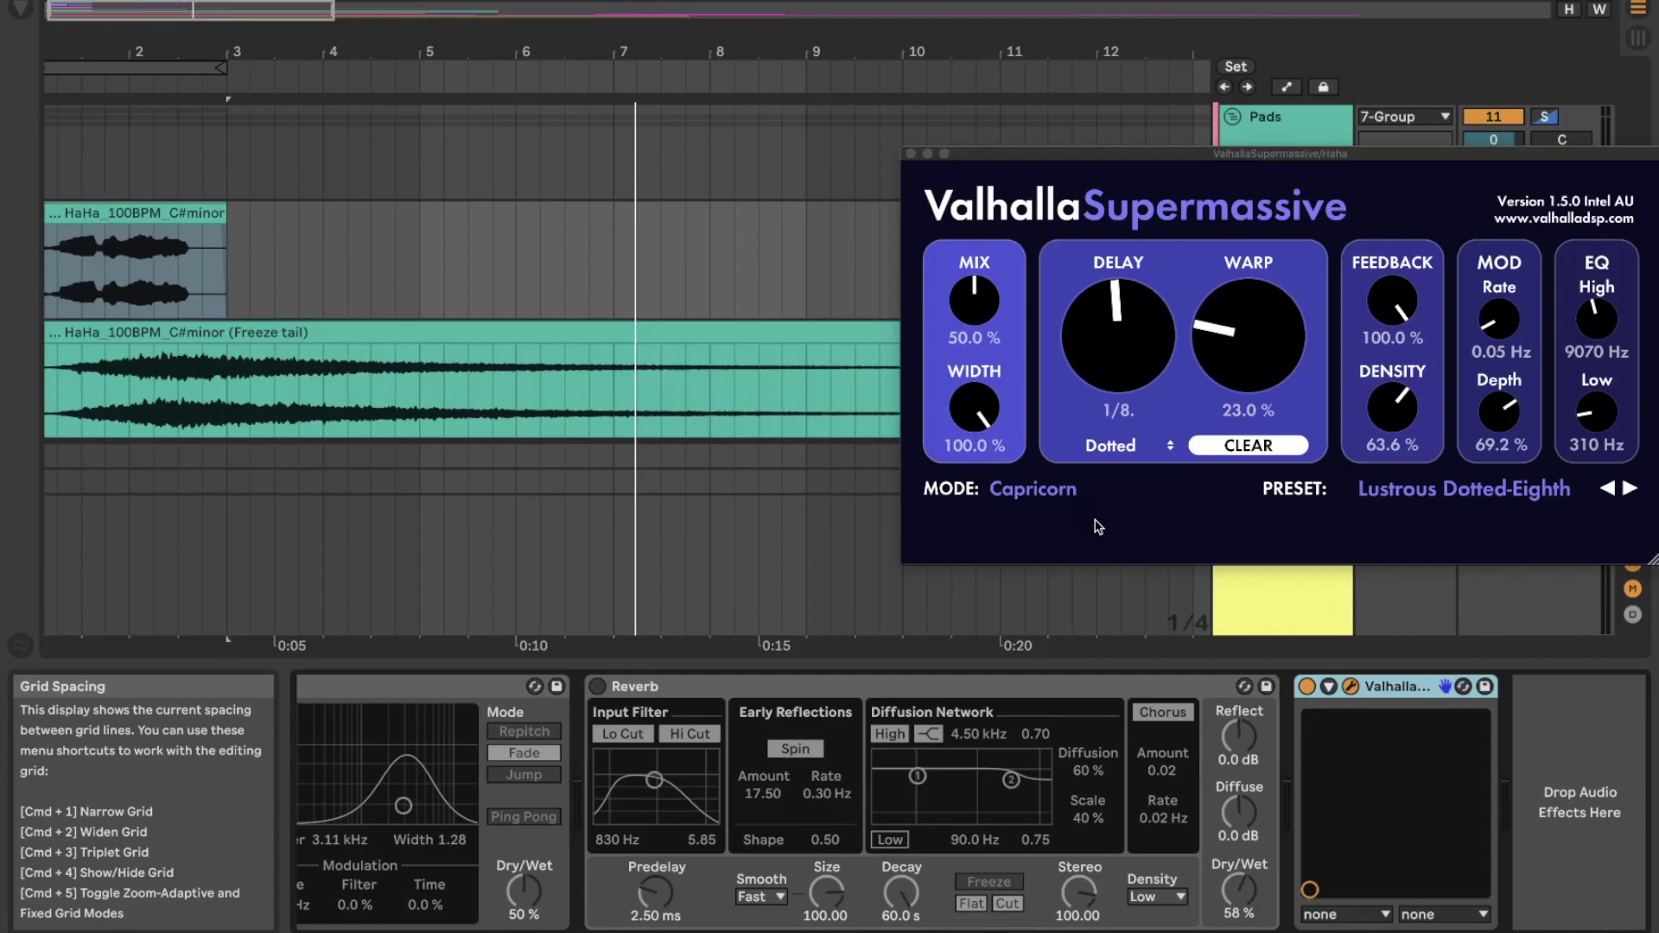
Step: Close the Valhalla Supermassive window, scroll the device chain, and reopen the plugin window
click(912, 155)
scroll(1037, 778, left, 5)
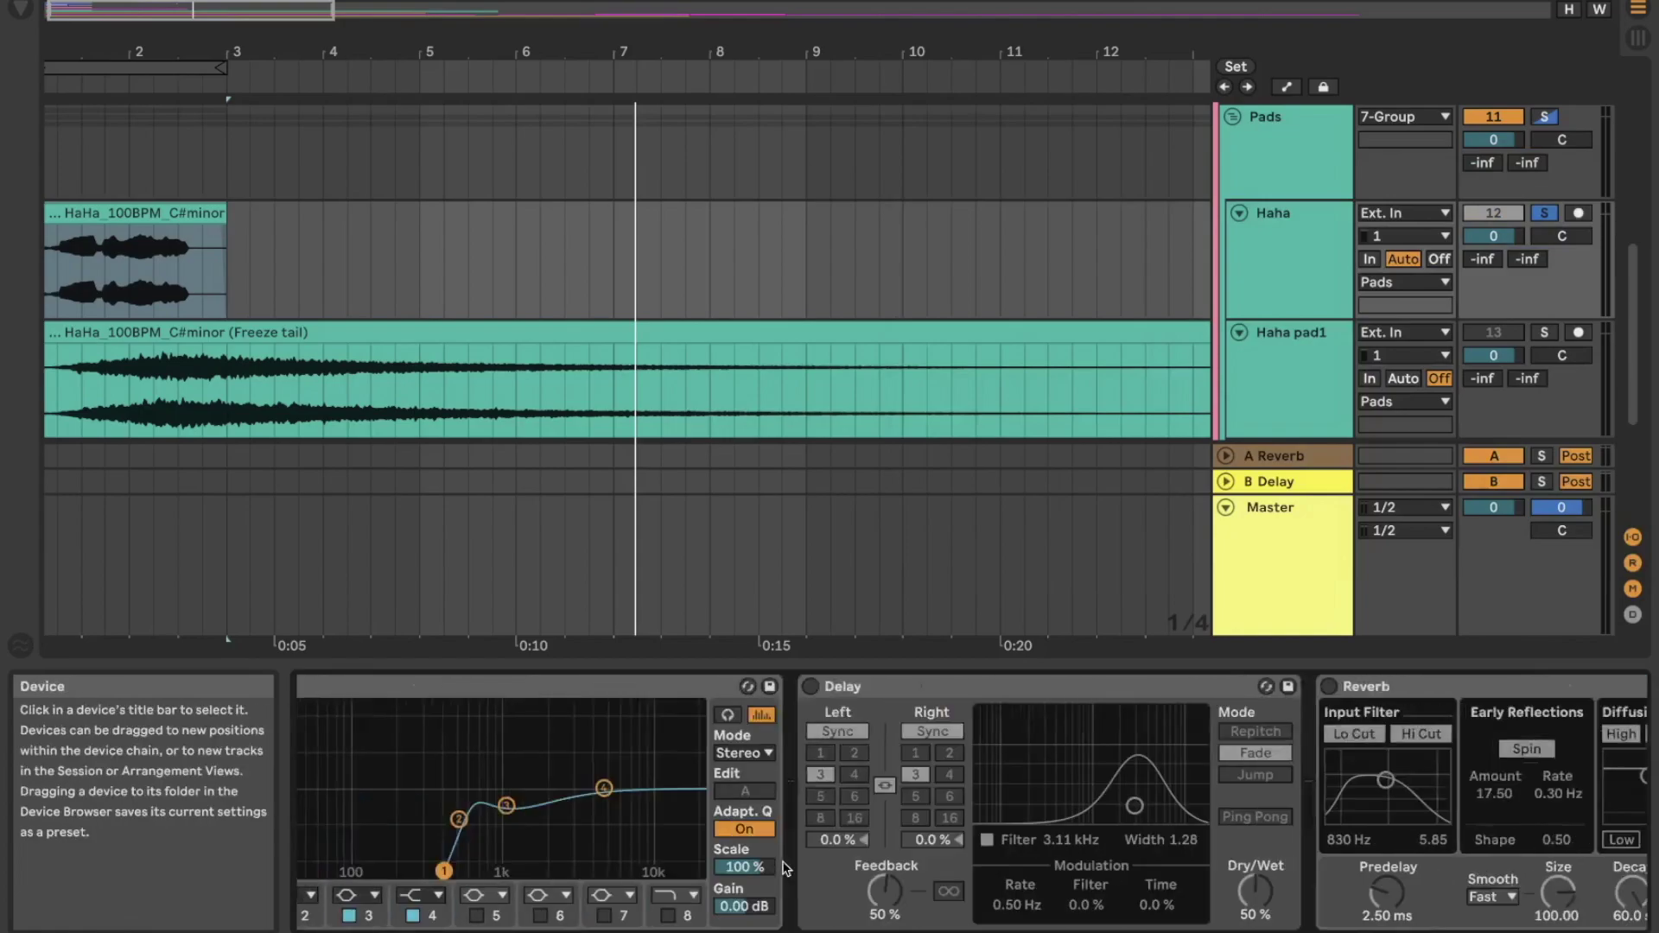
scroll(1210, 735, right, 5)
click(1328, 687)
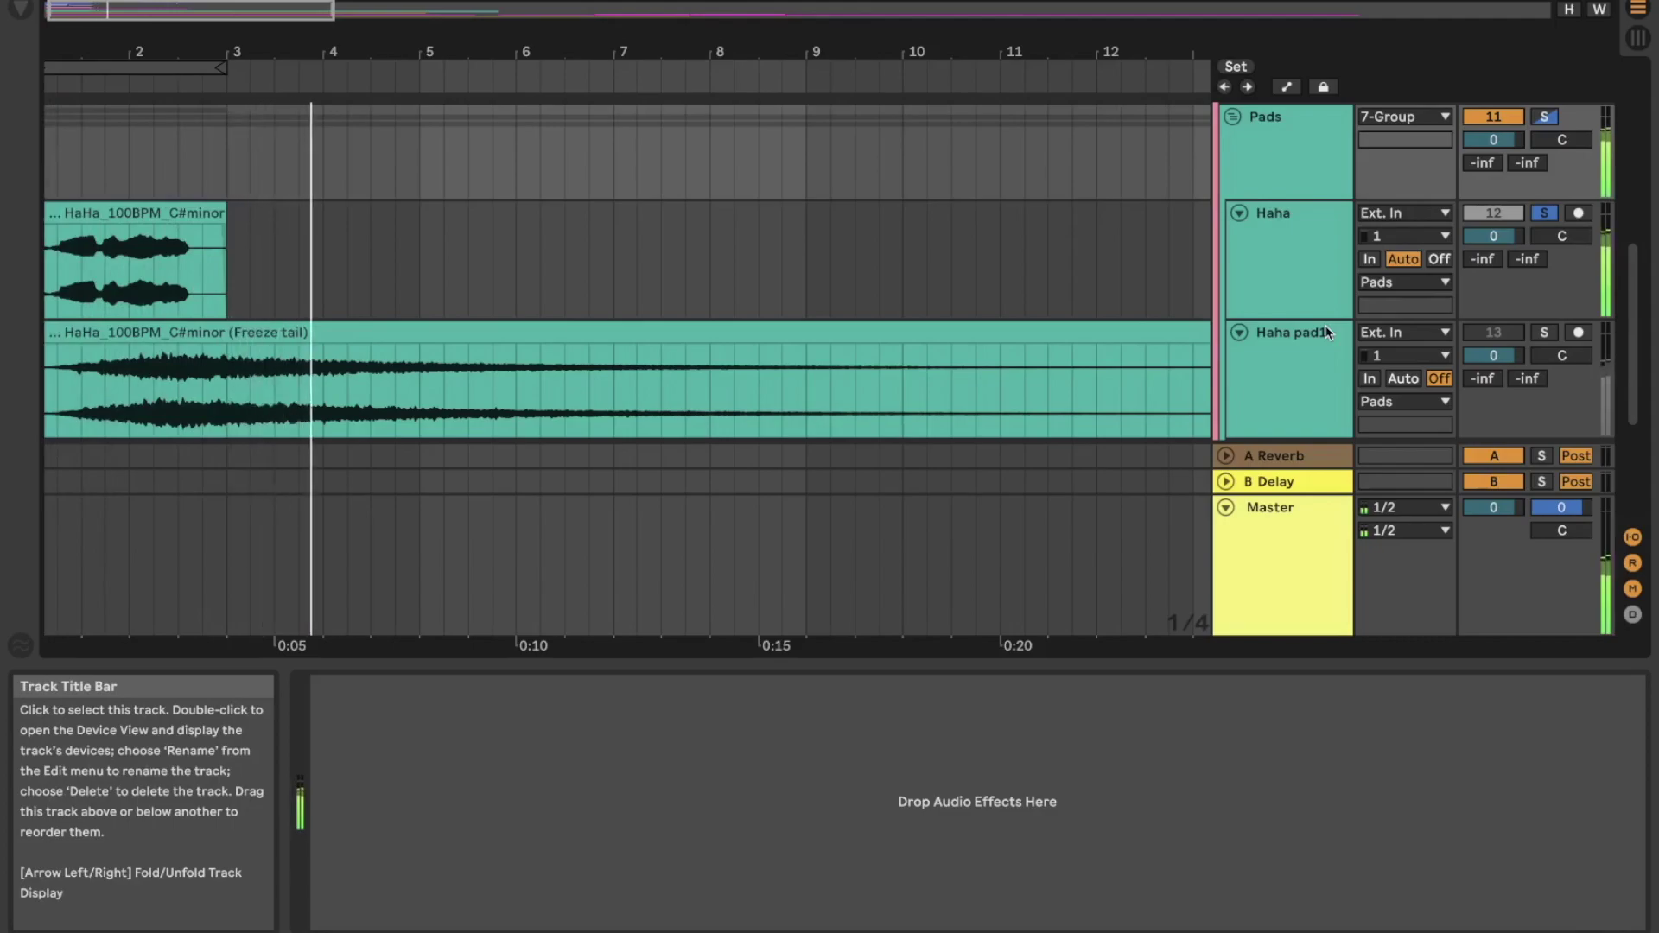
Step: Freeze the Haha track with its effects, then flatten it into a HaHa_100BPM_C#minor (Freeze tail) audio clip
click(1255, 273)
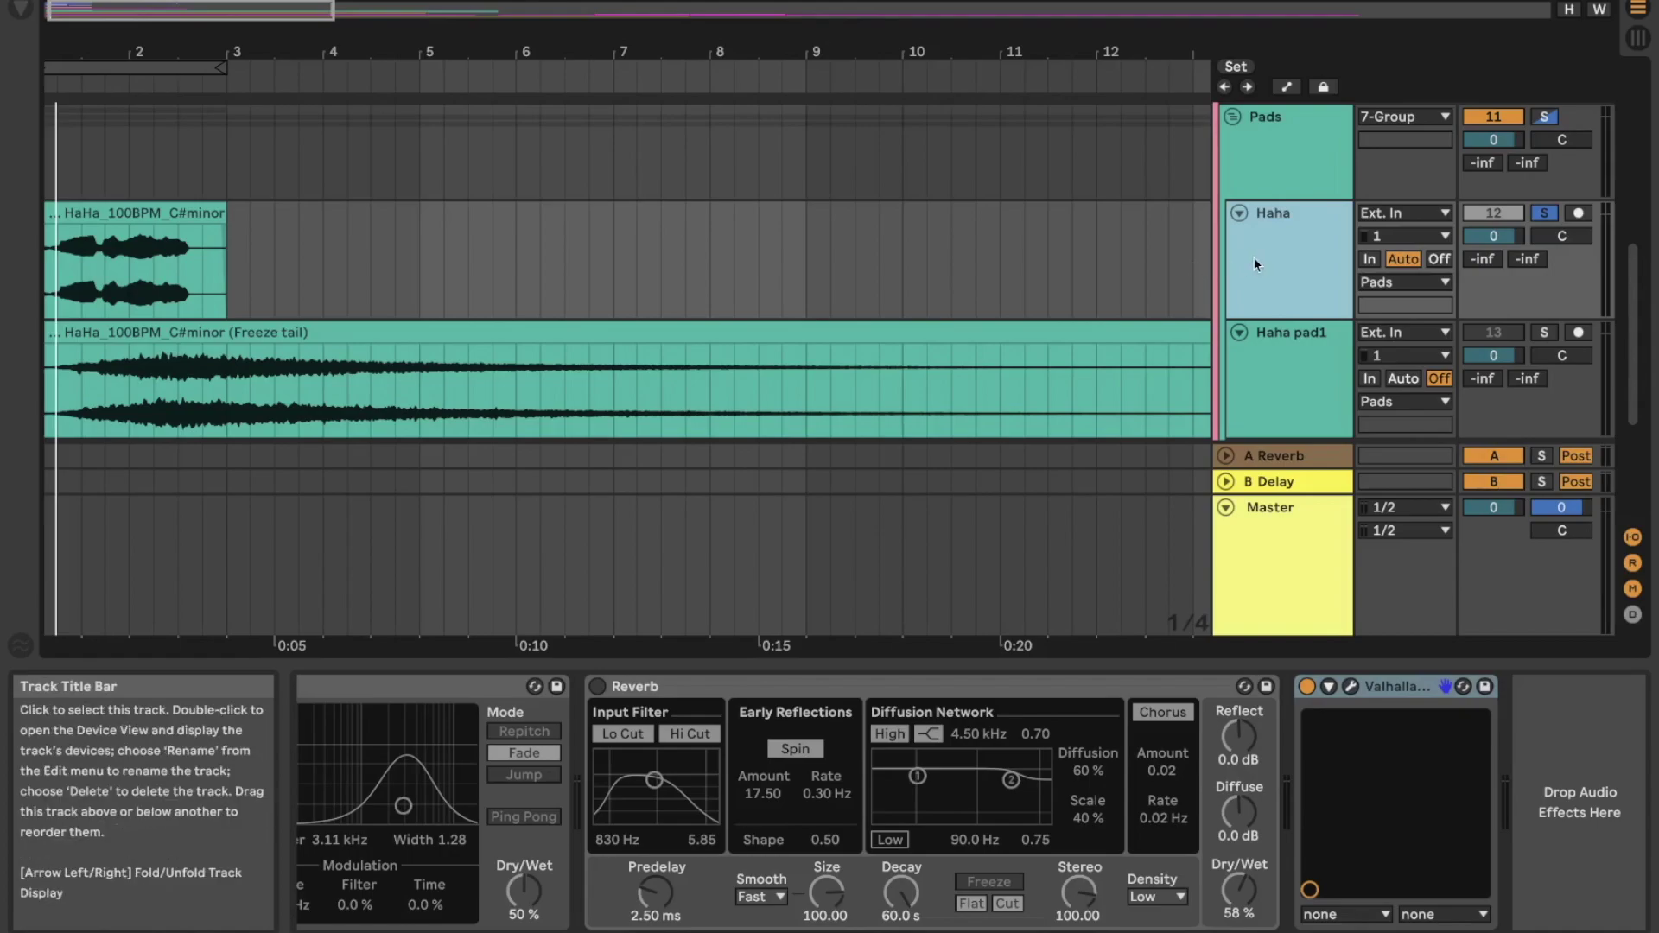
right_click(1255, 260)
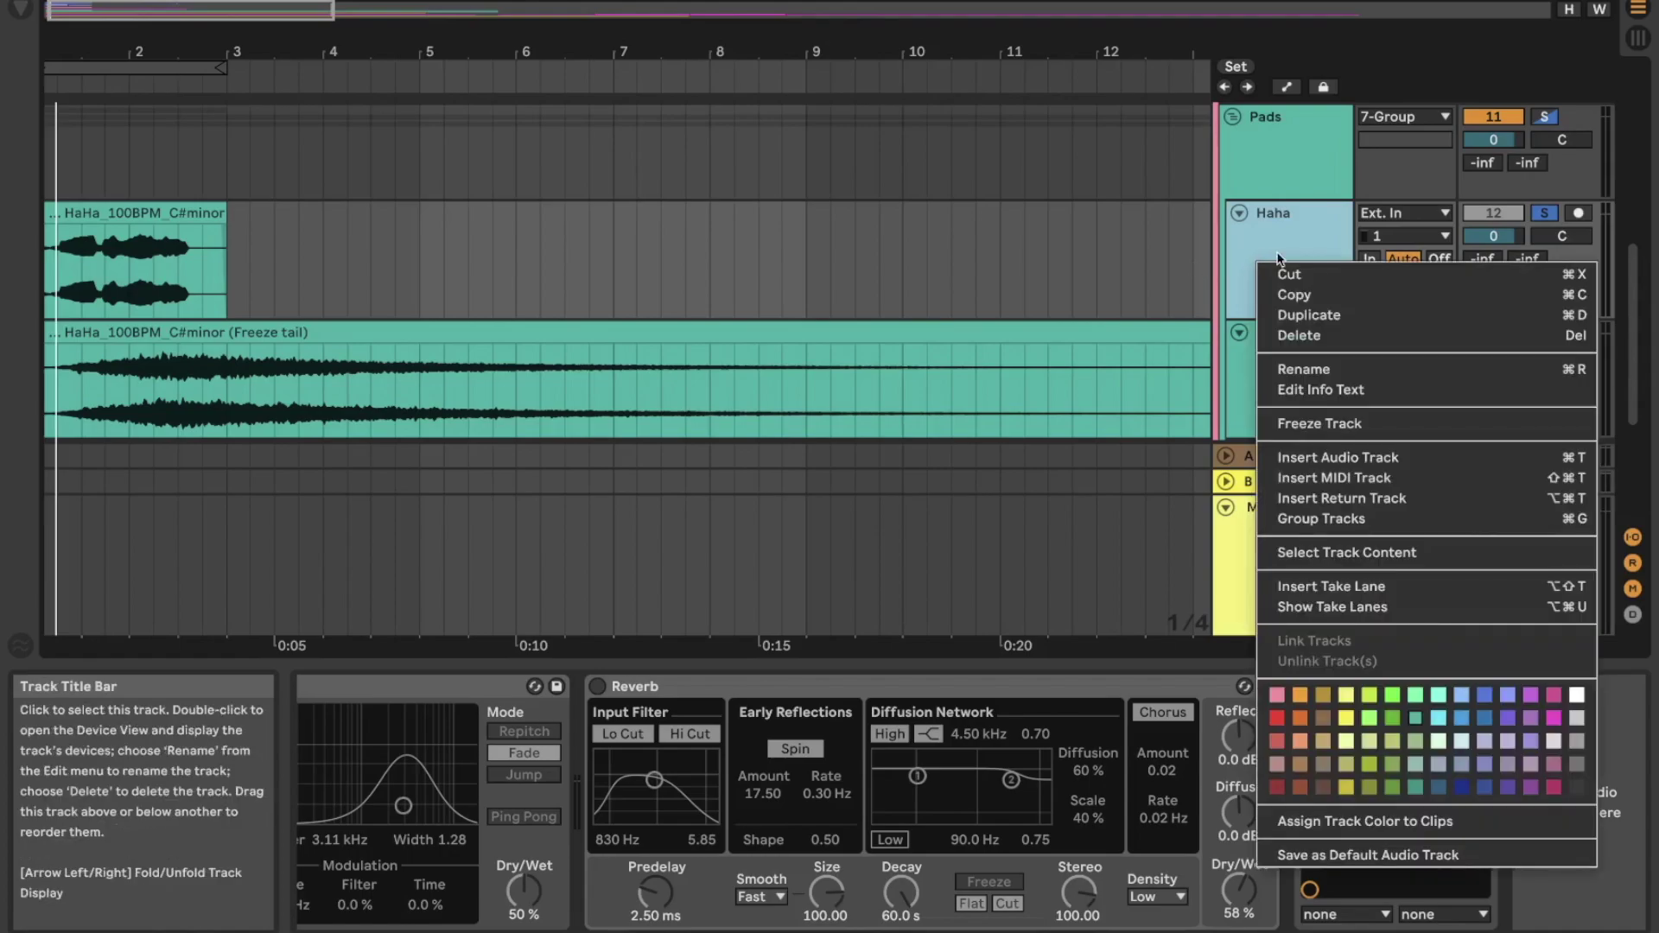
click(1324, 421)
right_click(1254, 260)
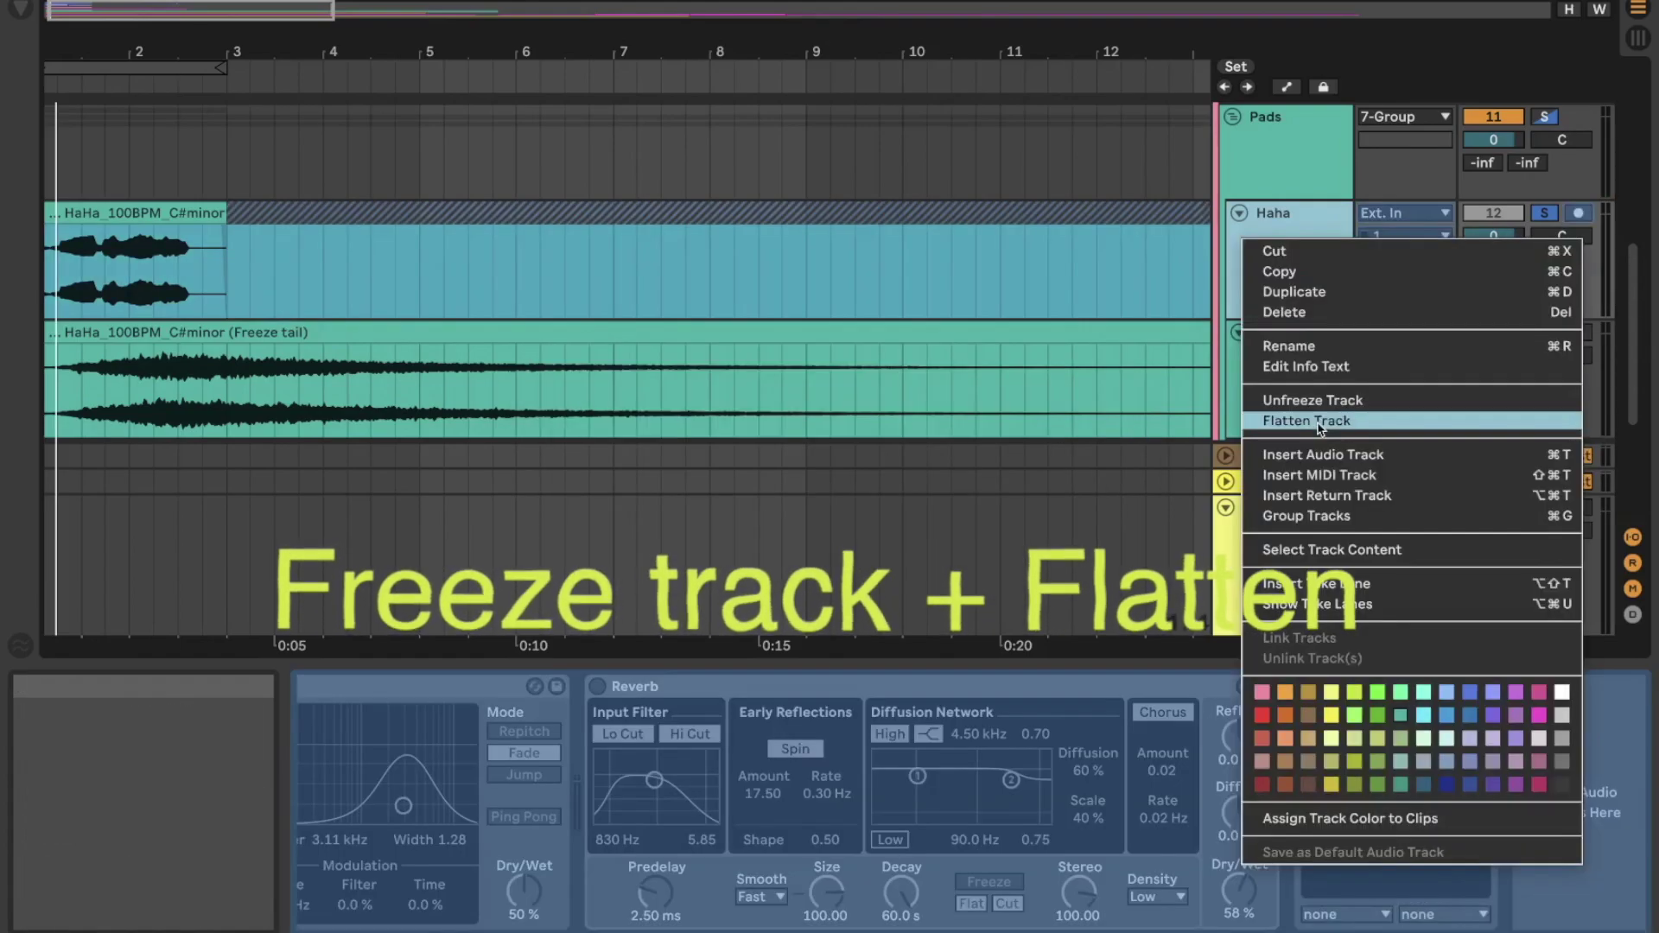
click(1306, 421)
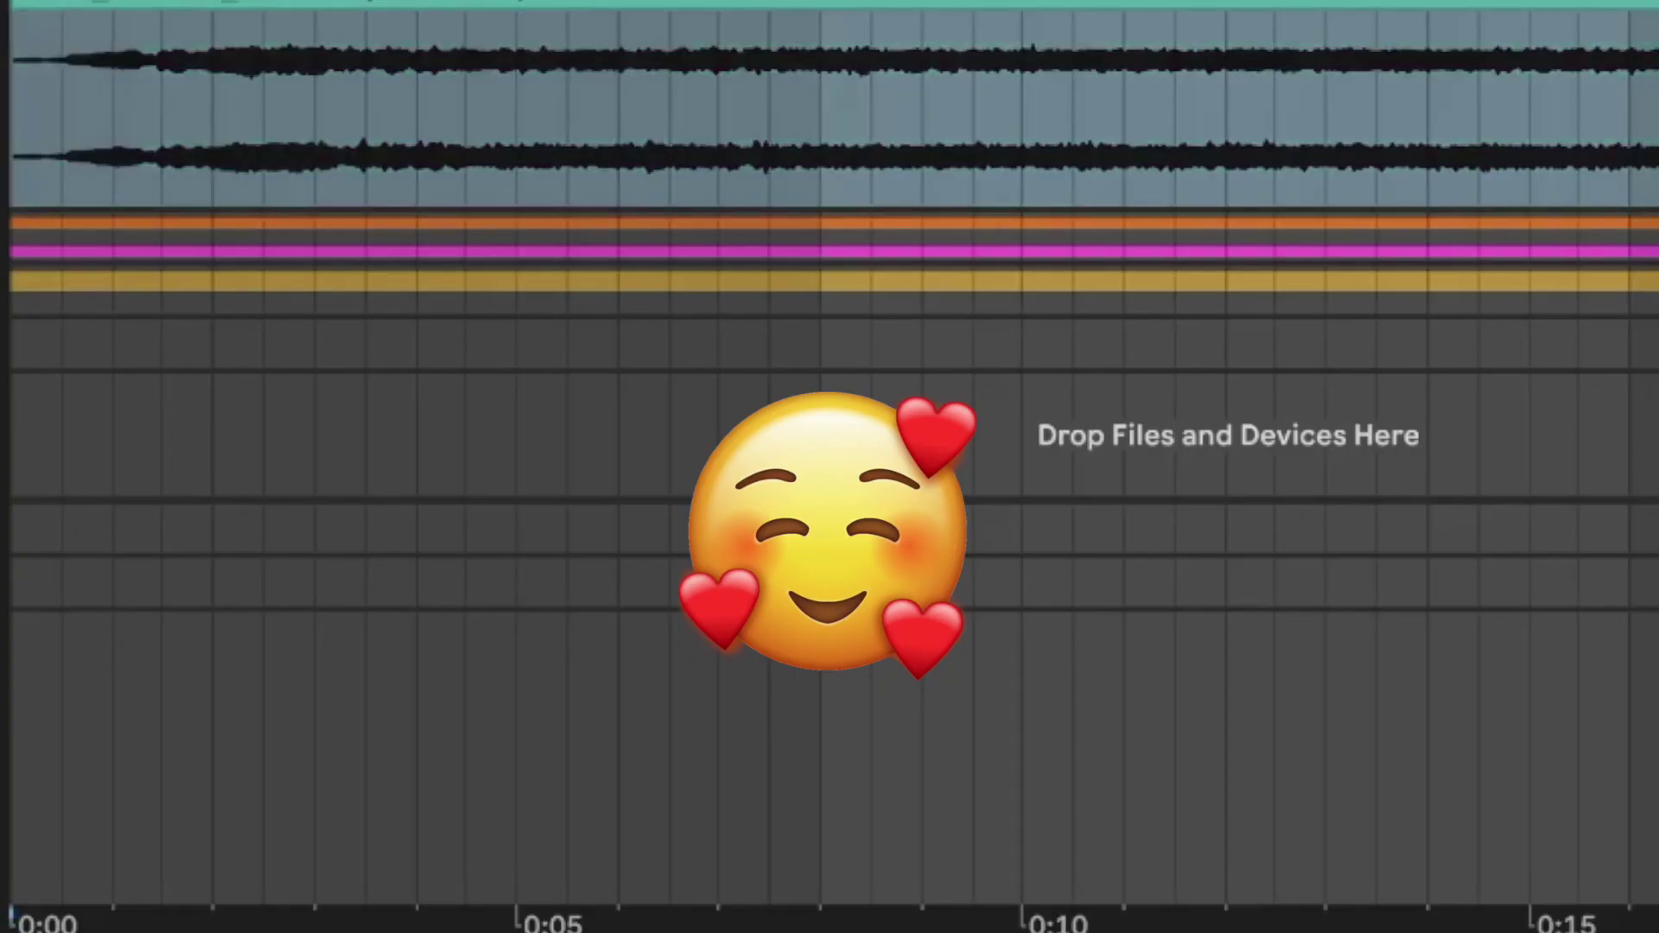
Step: Play the arrangement and drag a long fade-in onto the early part of the HaHa freeze-tail clip
key(space)
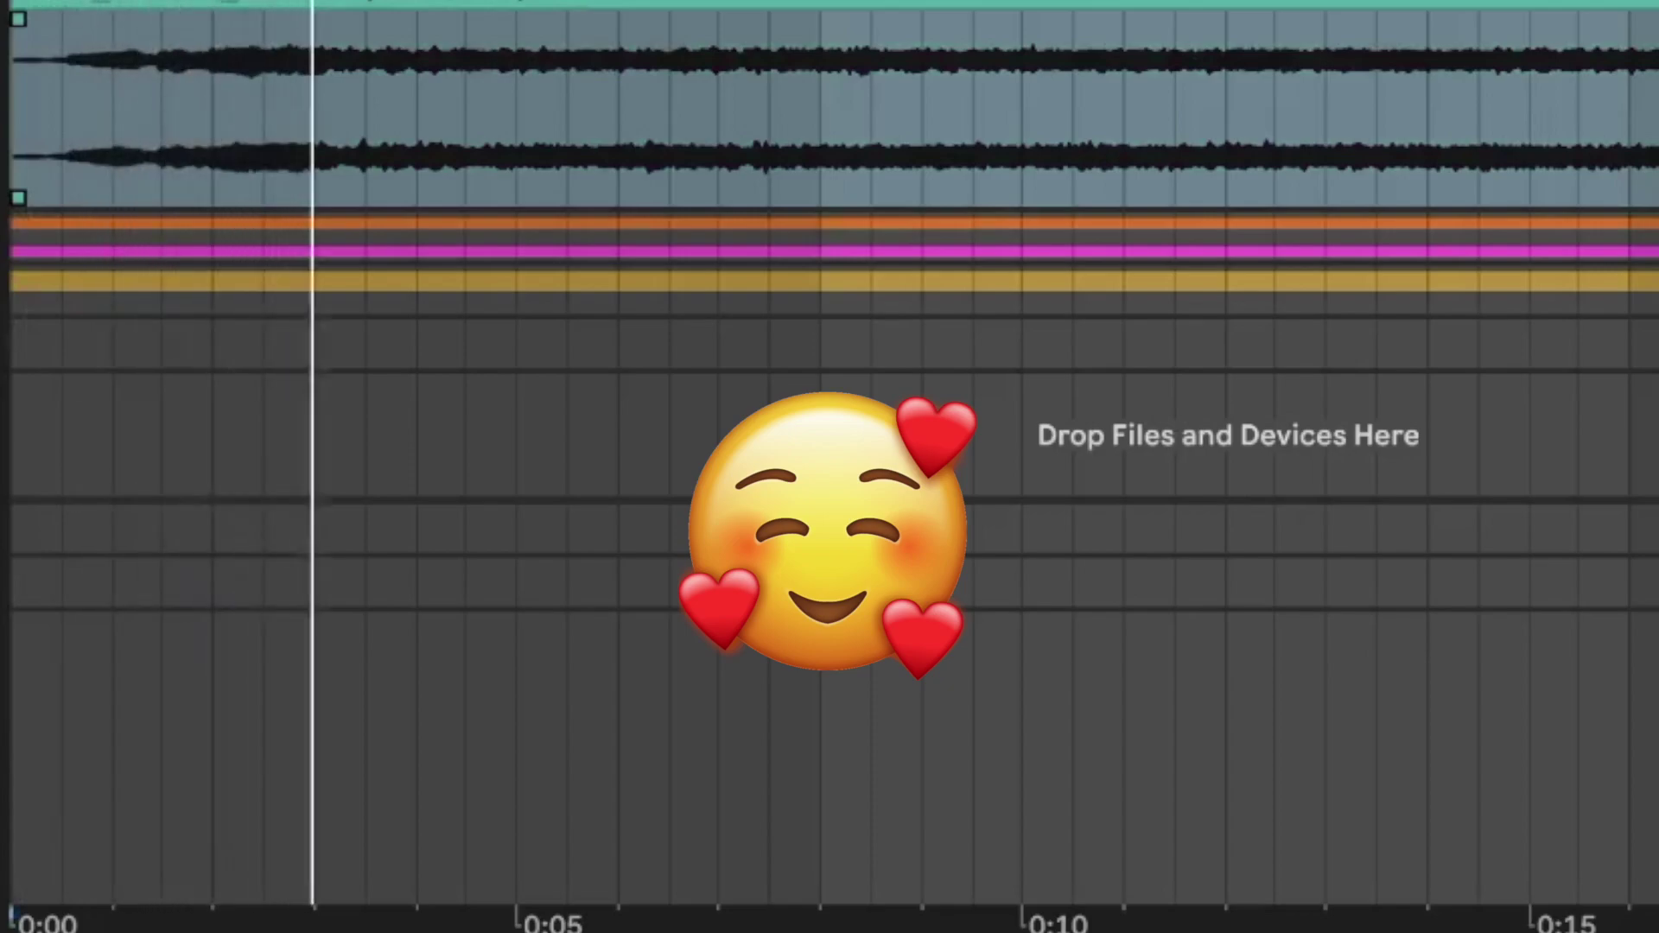
scroll(829, 432, up, 2)
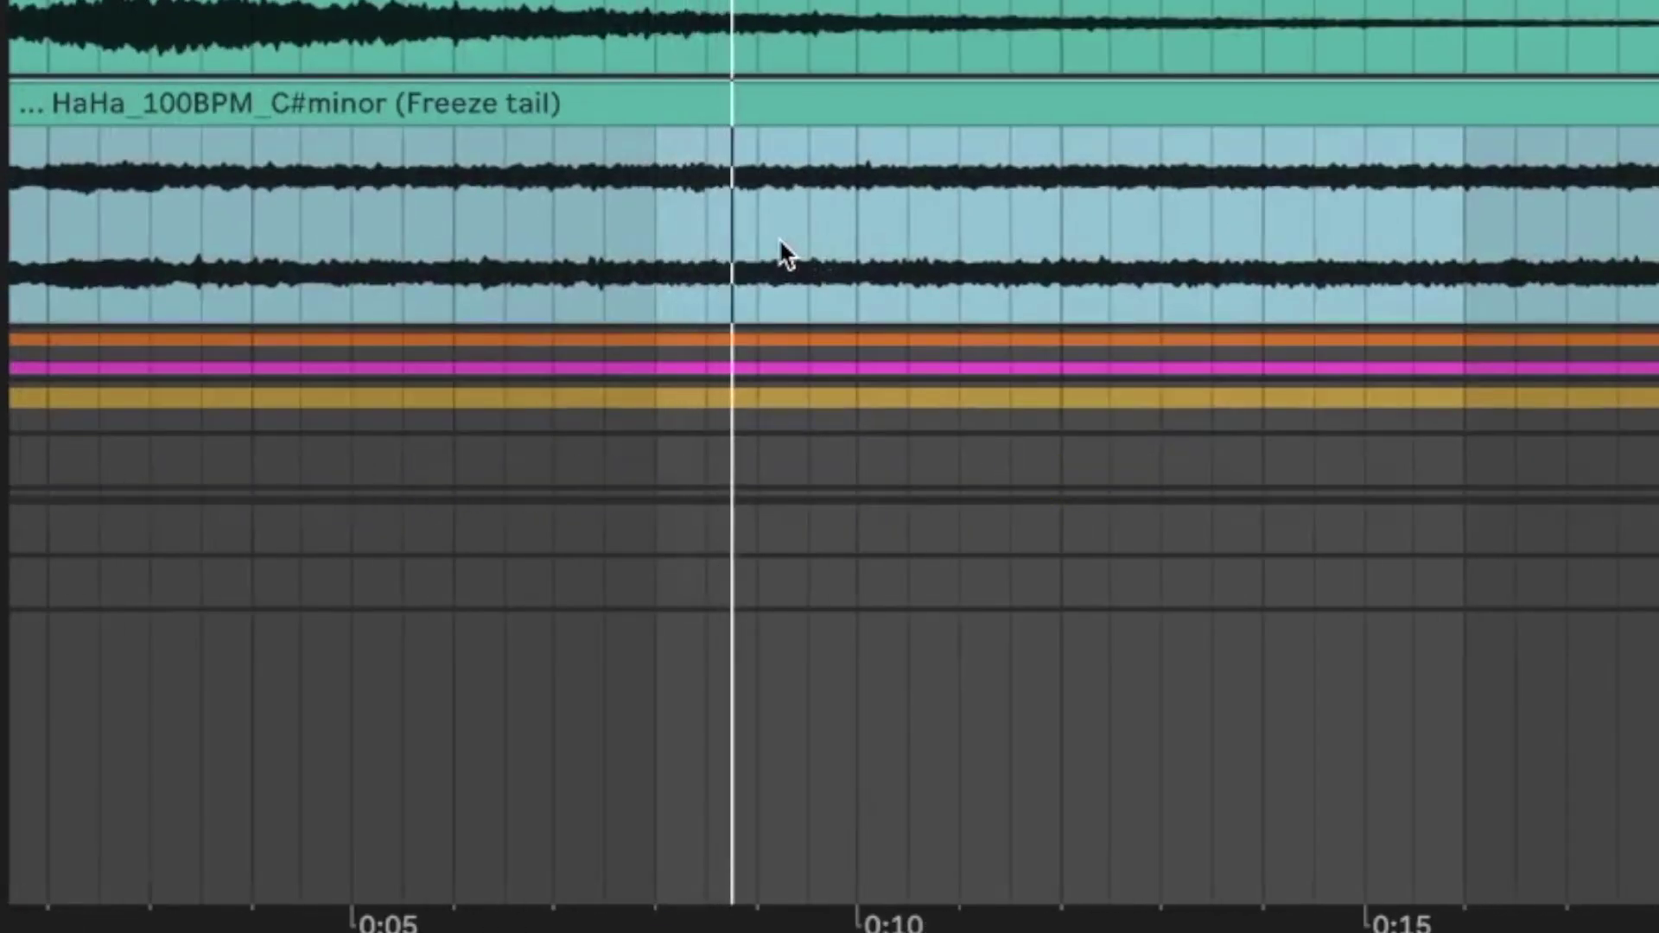
click(650, 195)
drag(650, 197, 326, 156)
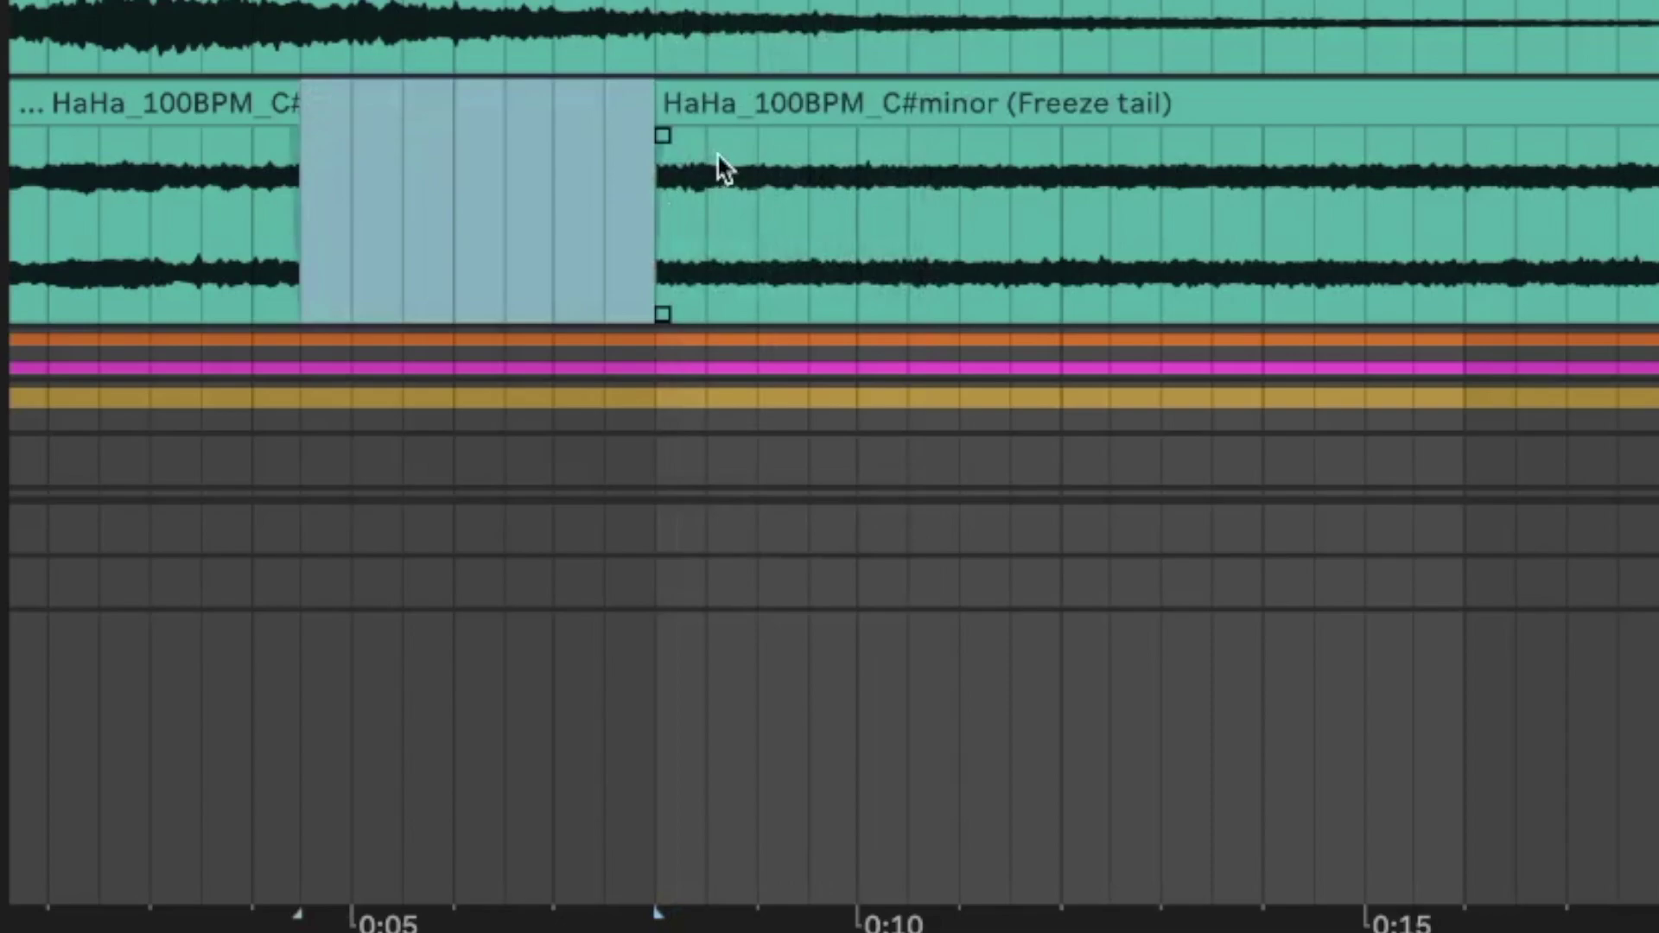
drag(660, 133, 1011, 131)
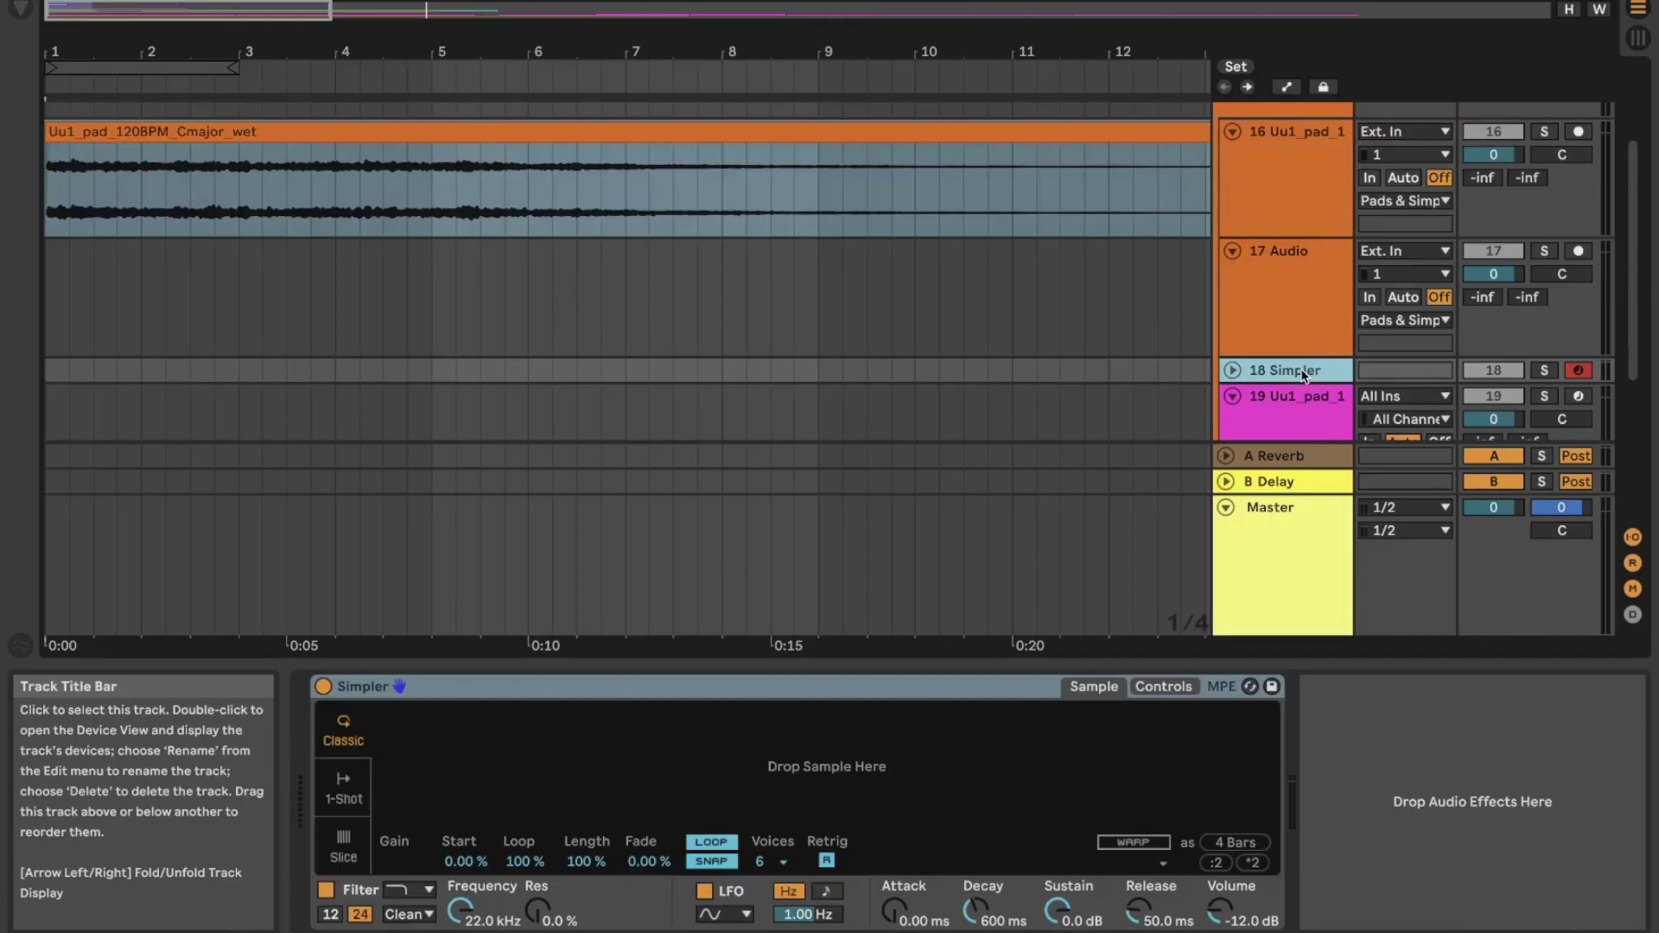
Step: Load the Uu1 pad clip into track 18's empty Simpler and solo that track
click(252, 132)
drag(252, 132, 731, 756)
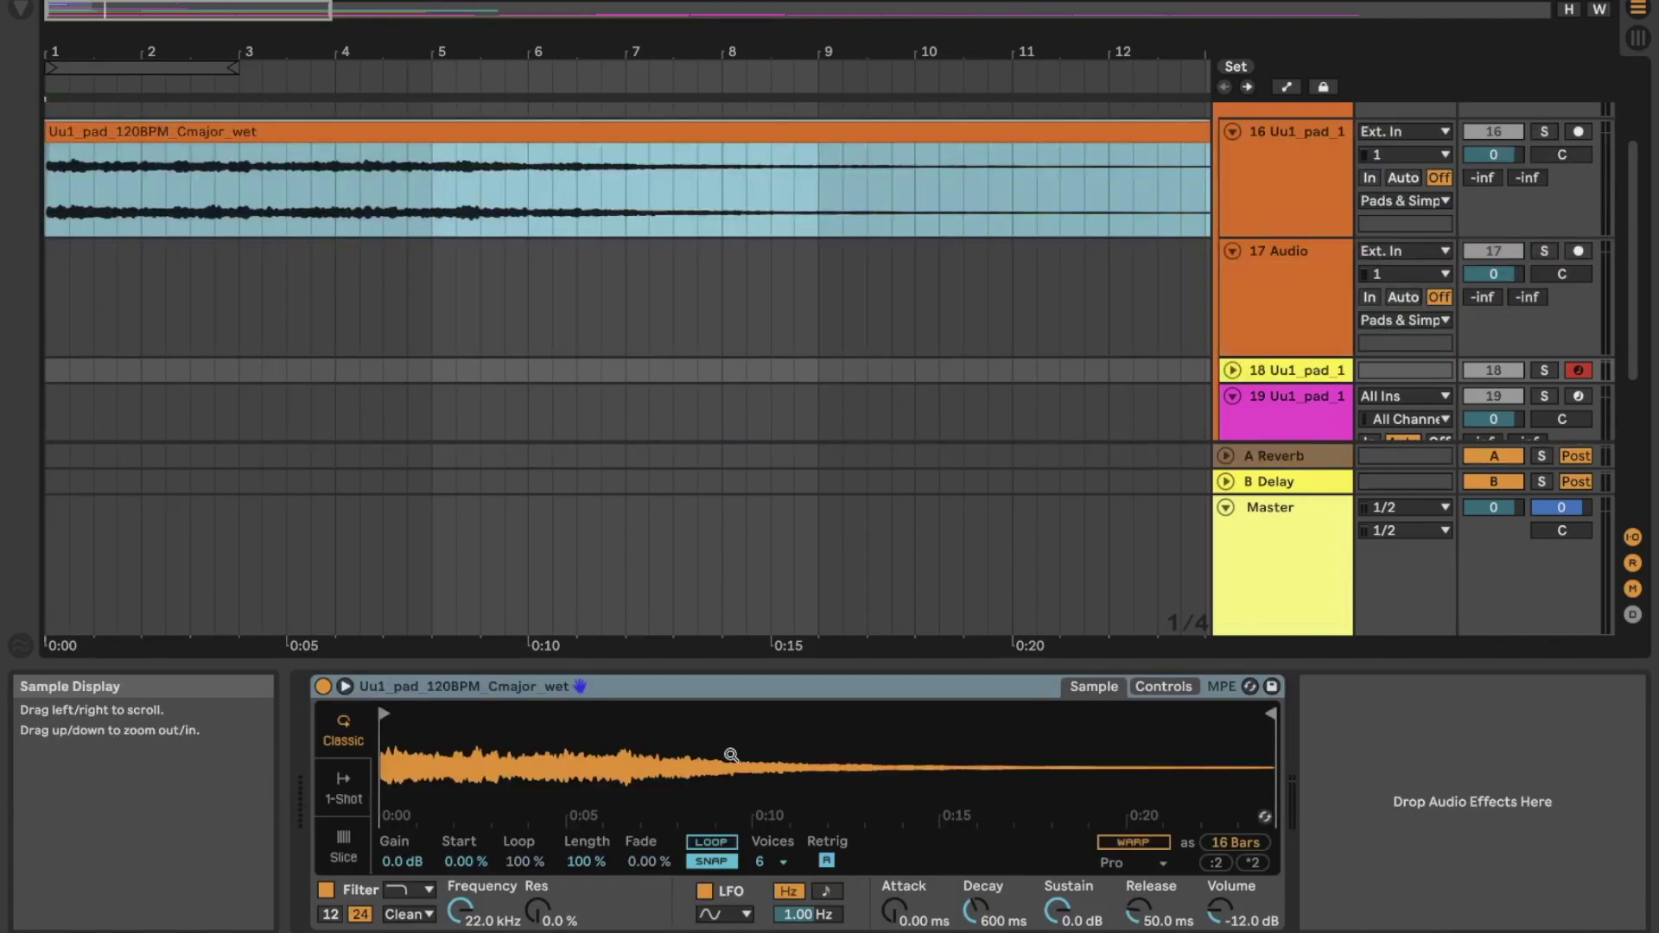
click(1544, 378)
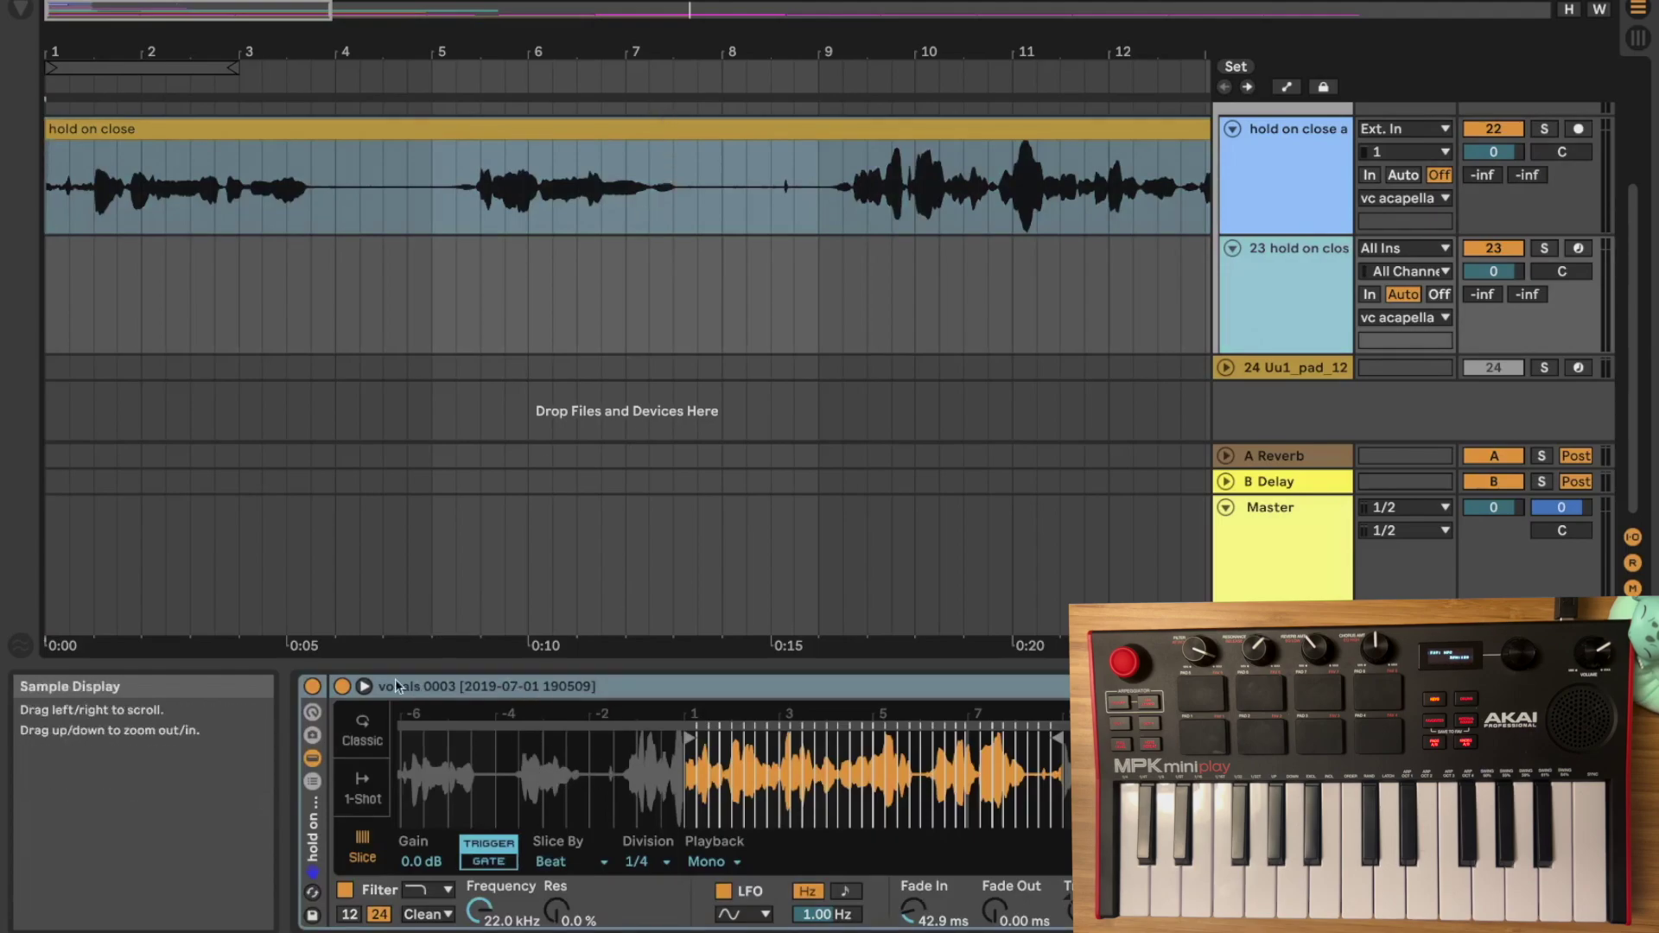
Step: Compare the vocals 0003 acapella in Classic mode, then return Simpler to Slice mode
click(361, 733)
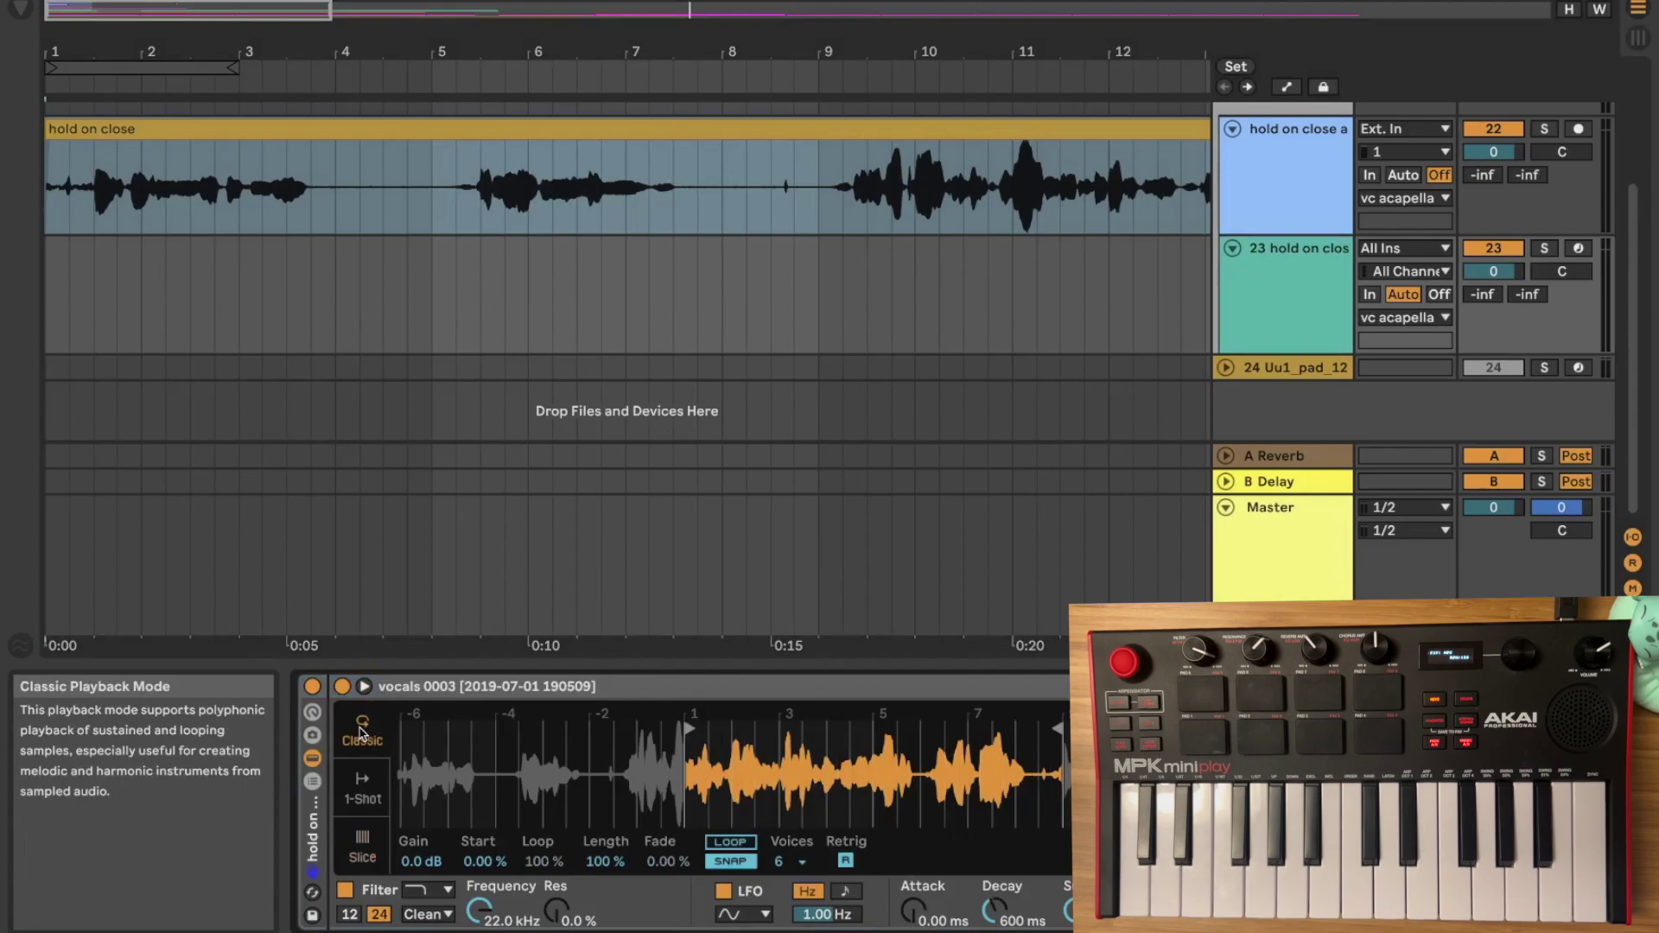
click(363, 854)
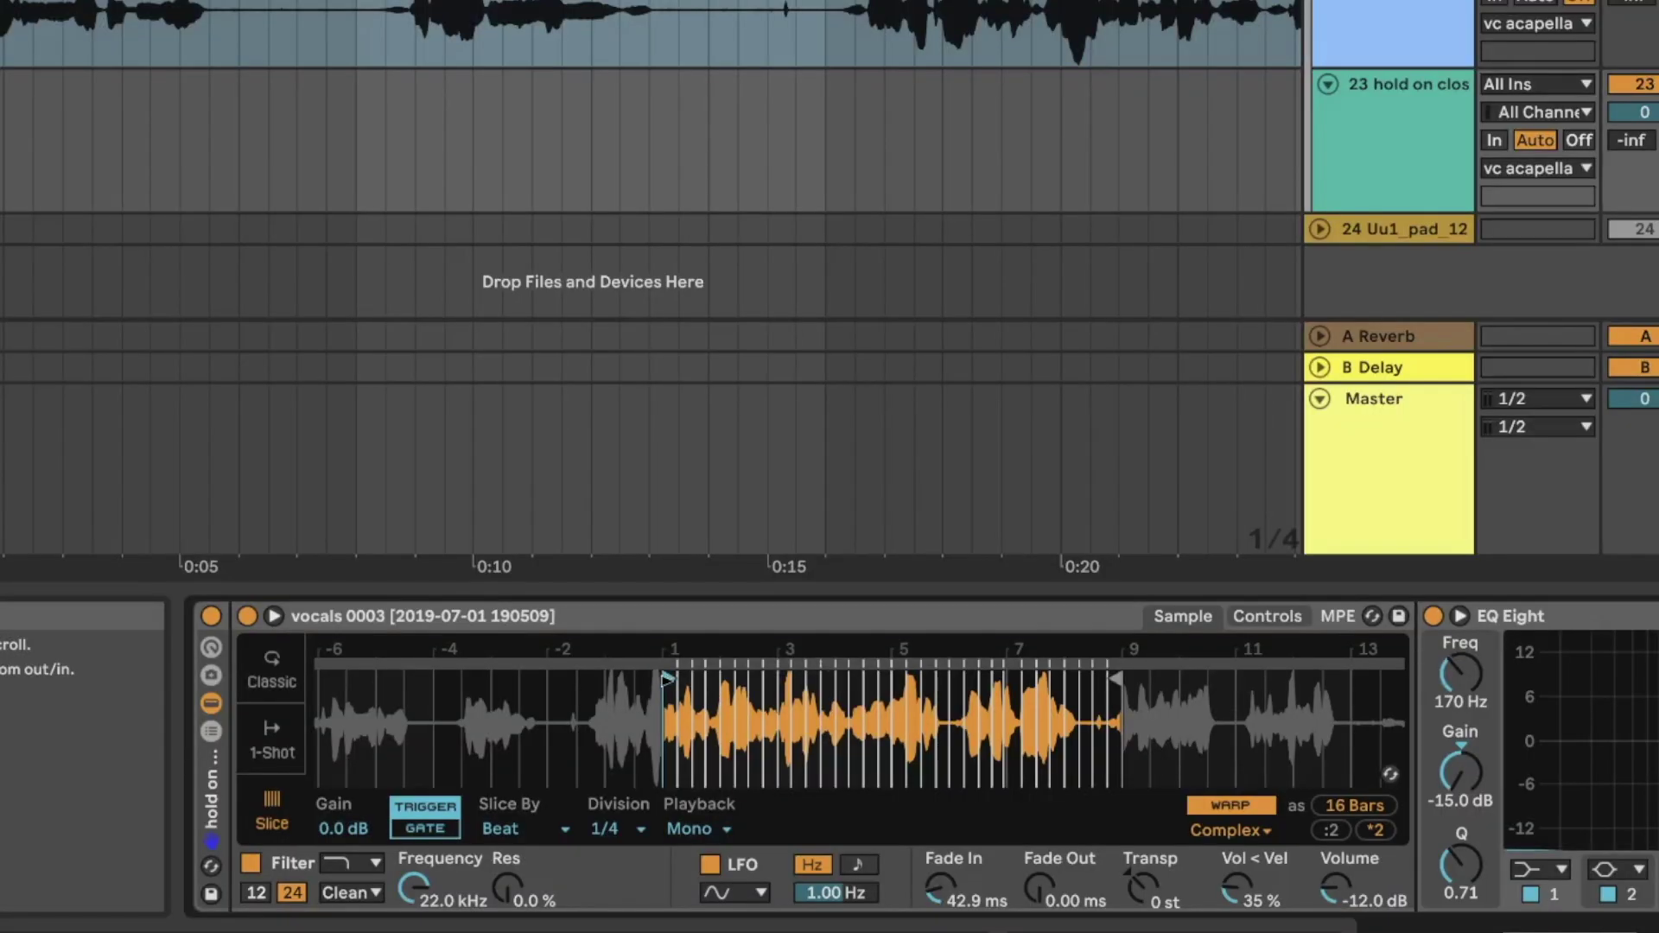
Step: Move the acapella's Simpler start marker earlier and zoom into the sliced waveform
mouse_move(667, 678)
mouse_down()
mouse_move(593, 678)
mouse_move(647, 679)
mouse_up()
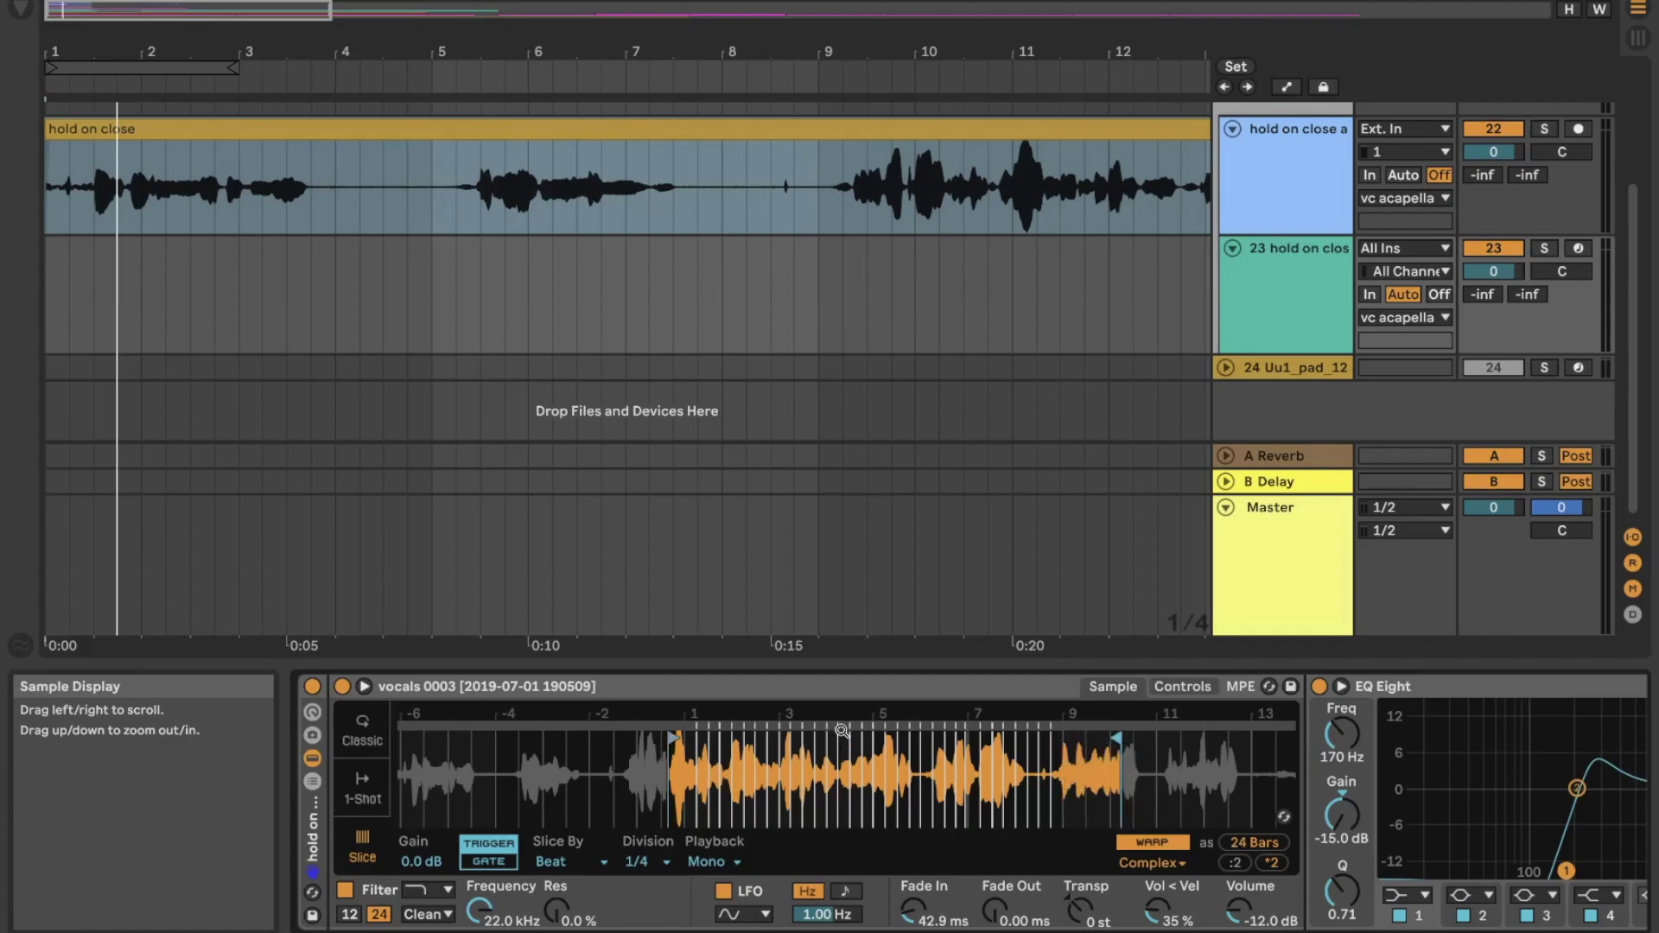
drag(842, 730, 805, 733)
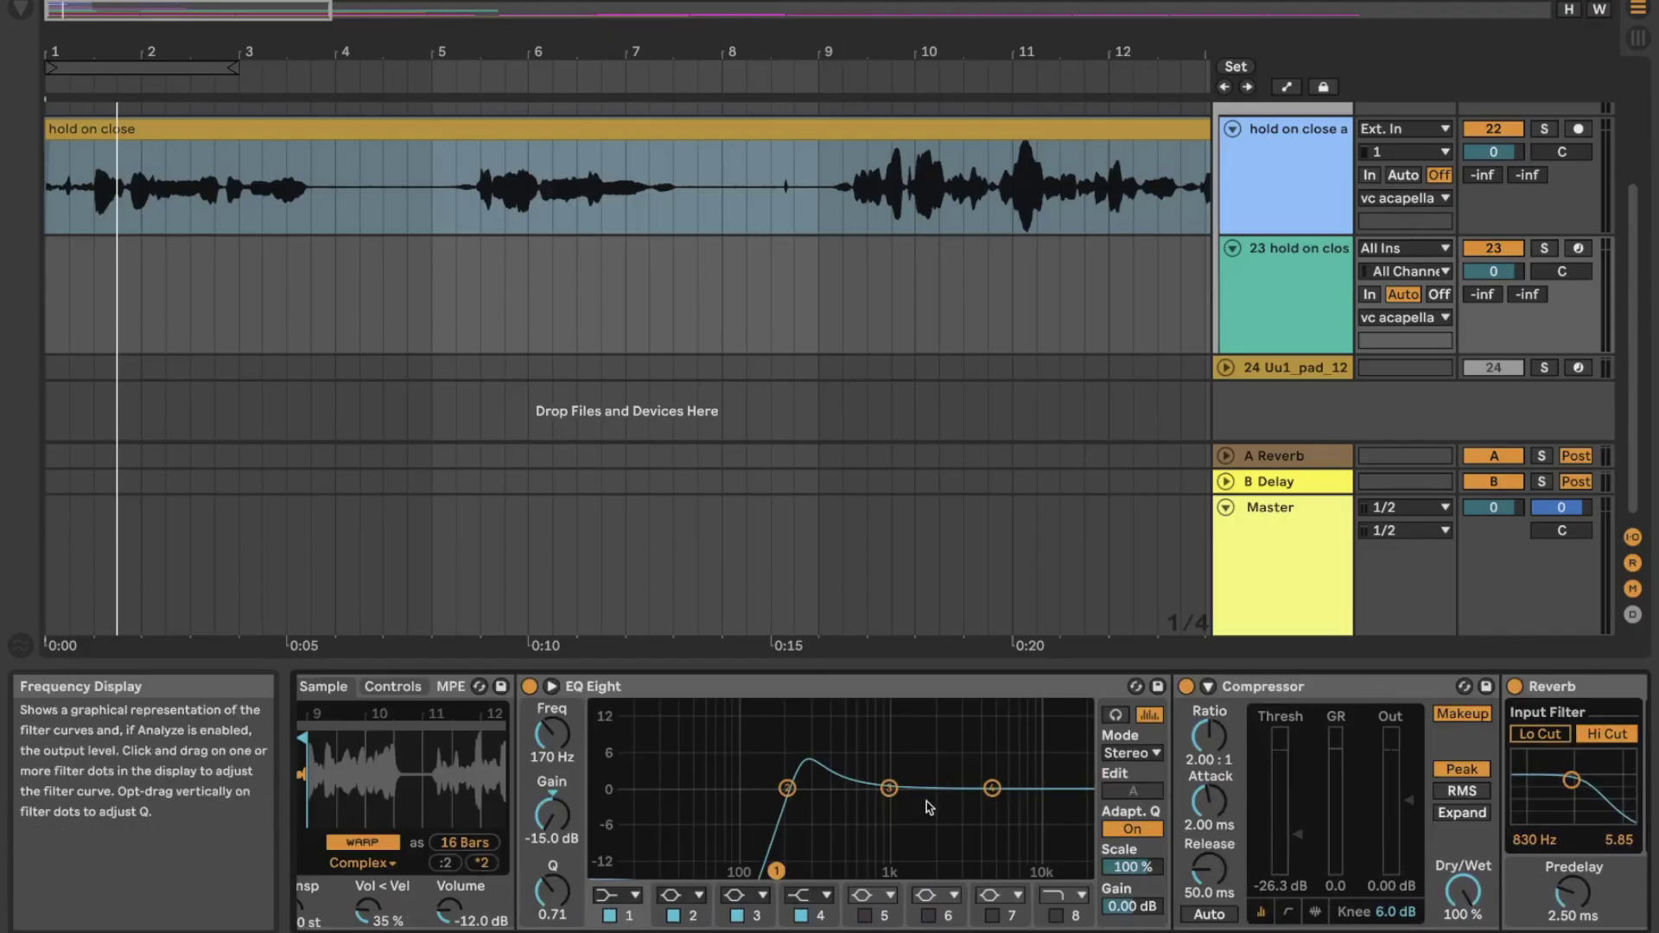
scroll(928, 806, right, 10)
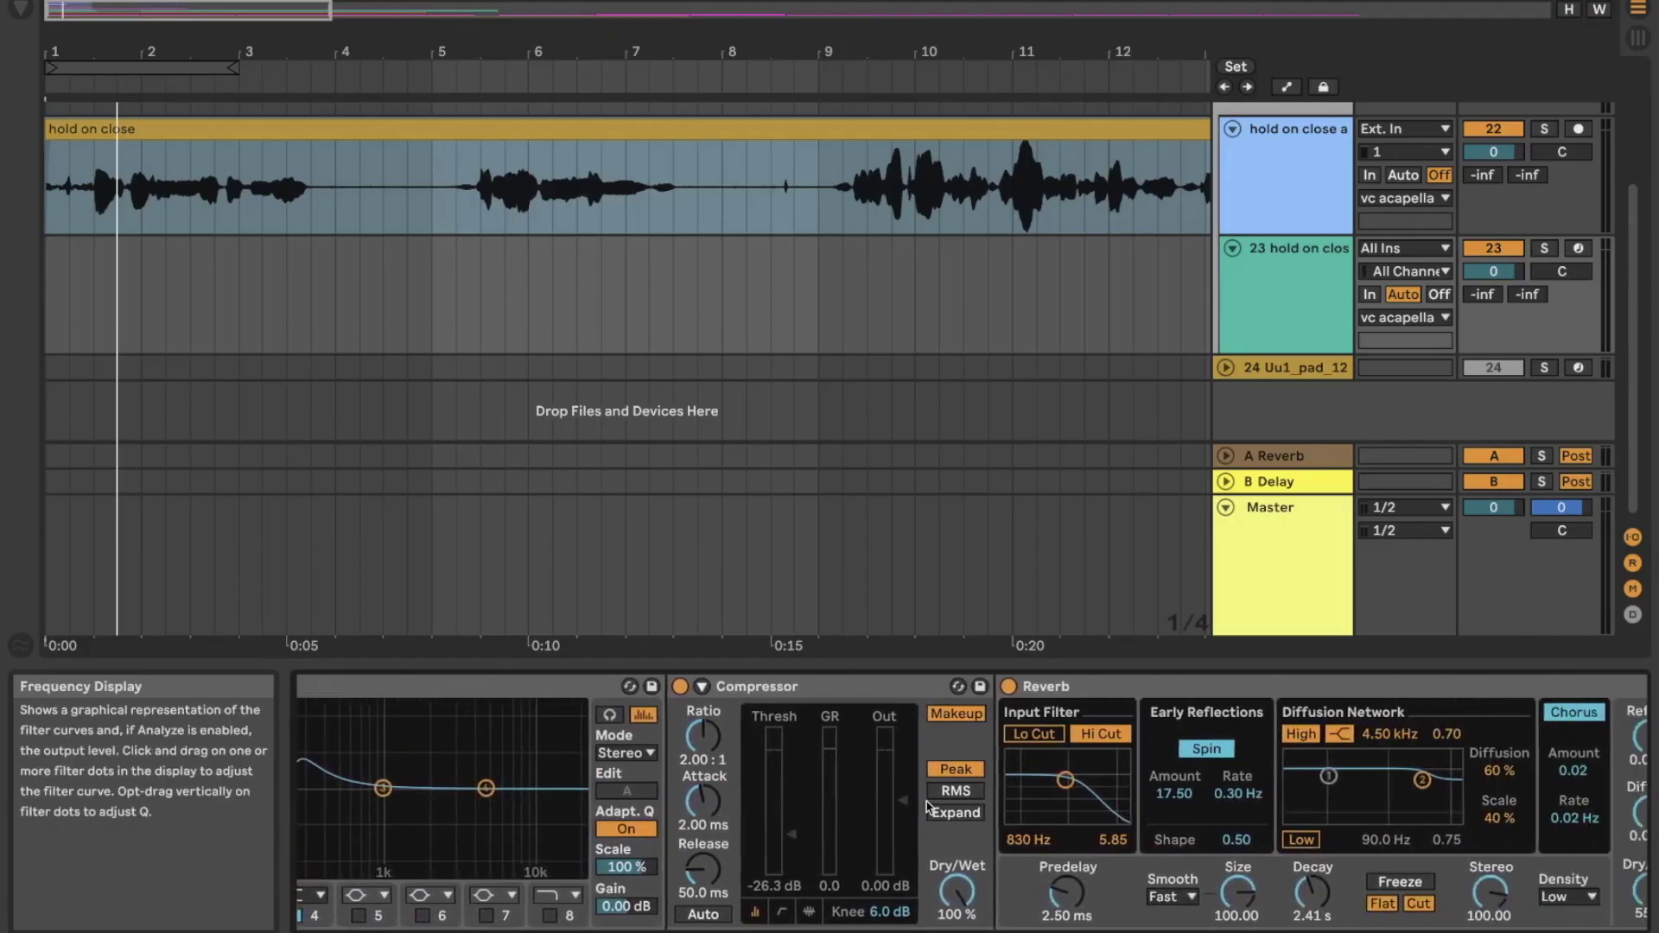
scroll(927, 806, right, 4)
scroll(927, 806, left, 15)
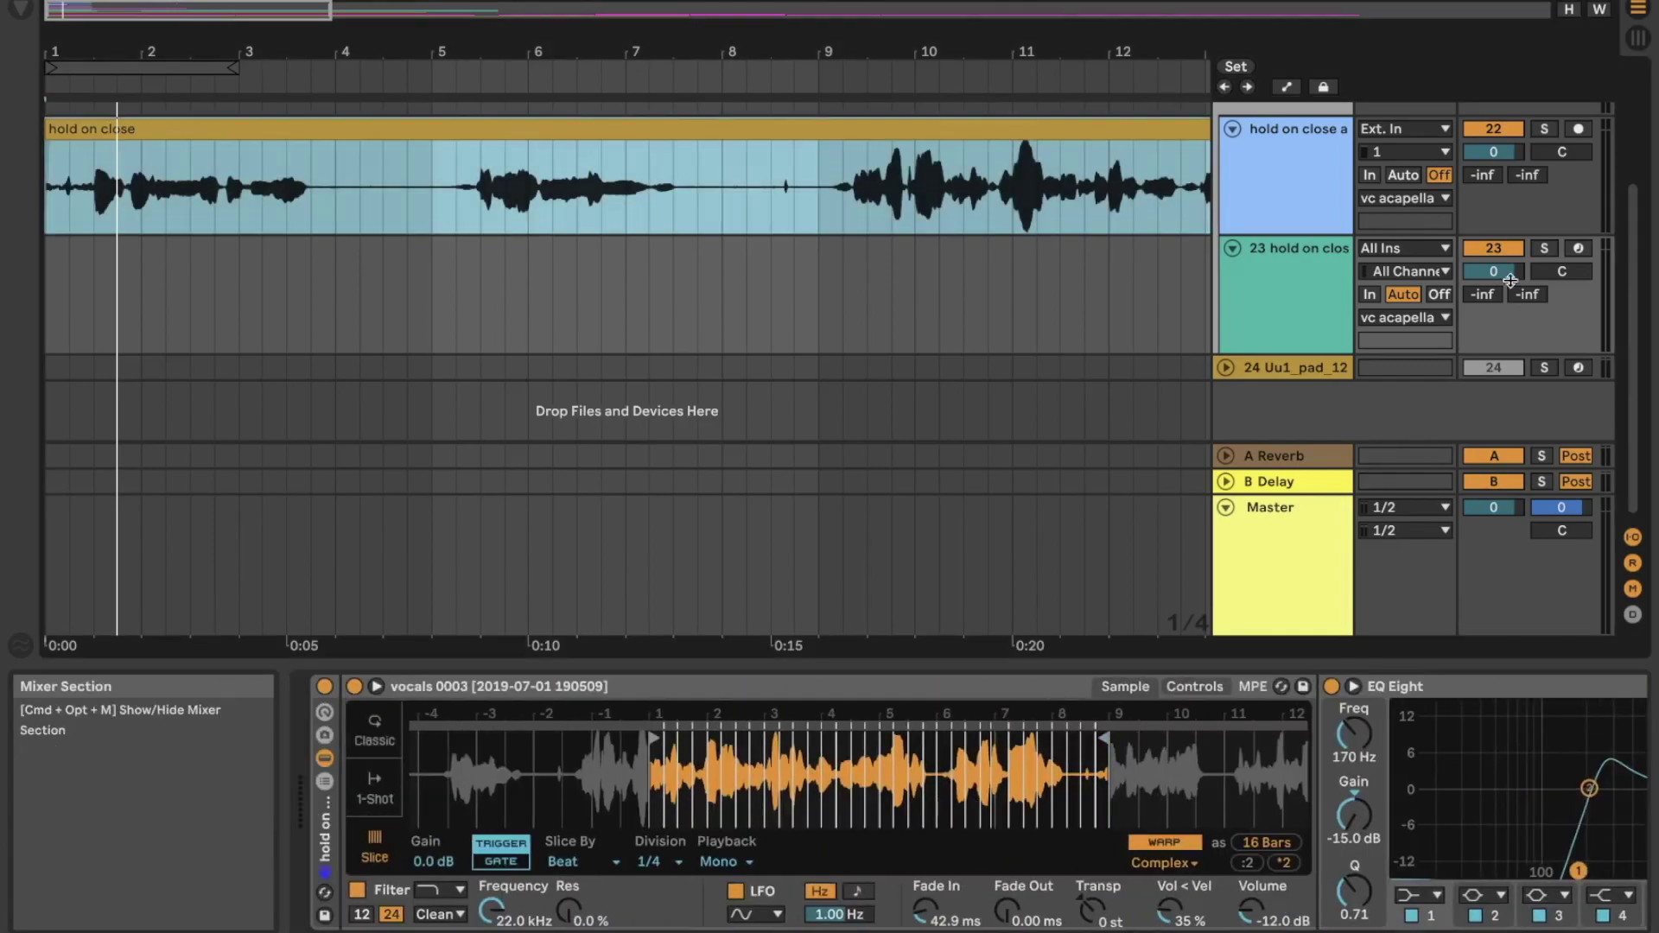
click(1567, 248)
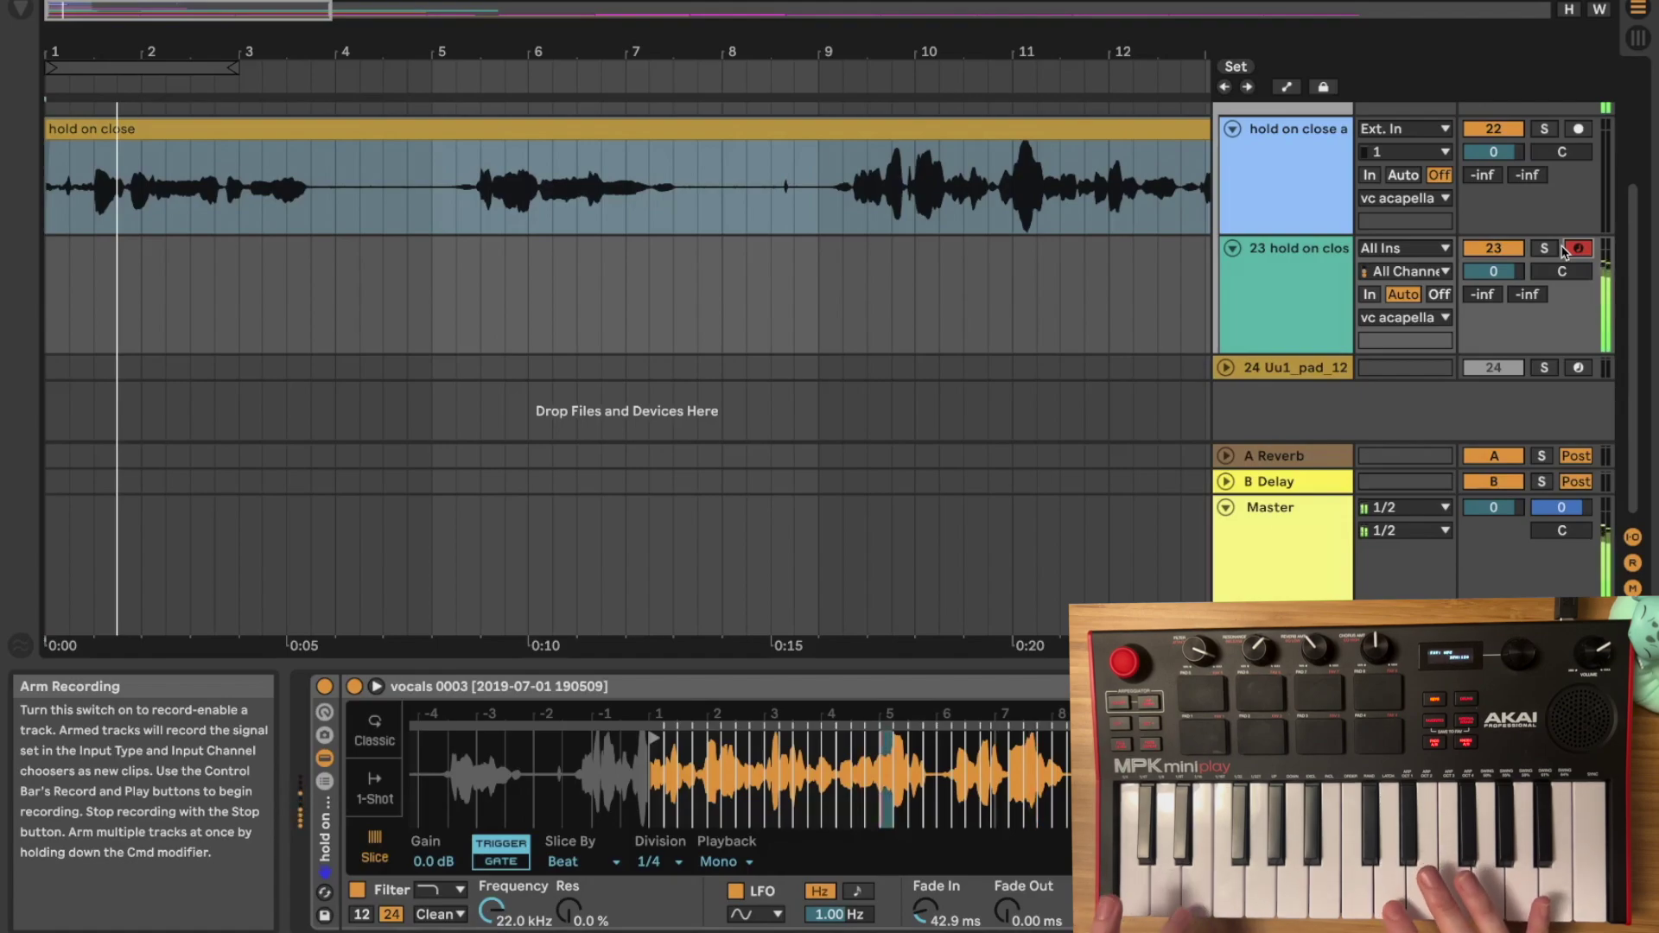